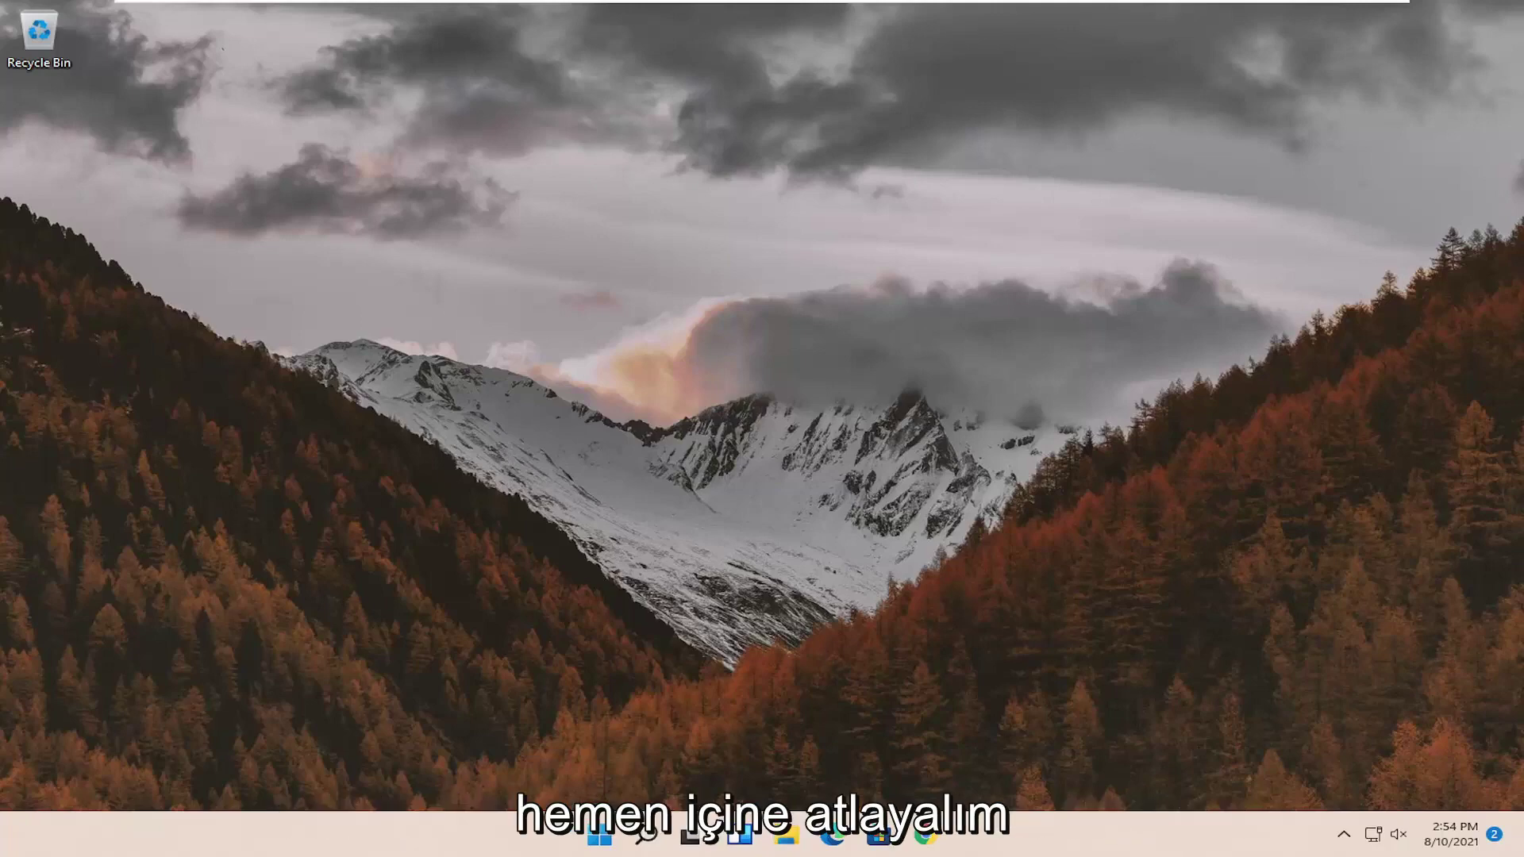
- Find the 'adjust' appearance settings and set visual effects to Adjust for best appearance
click(640, 841)
text(adjust)
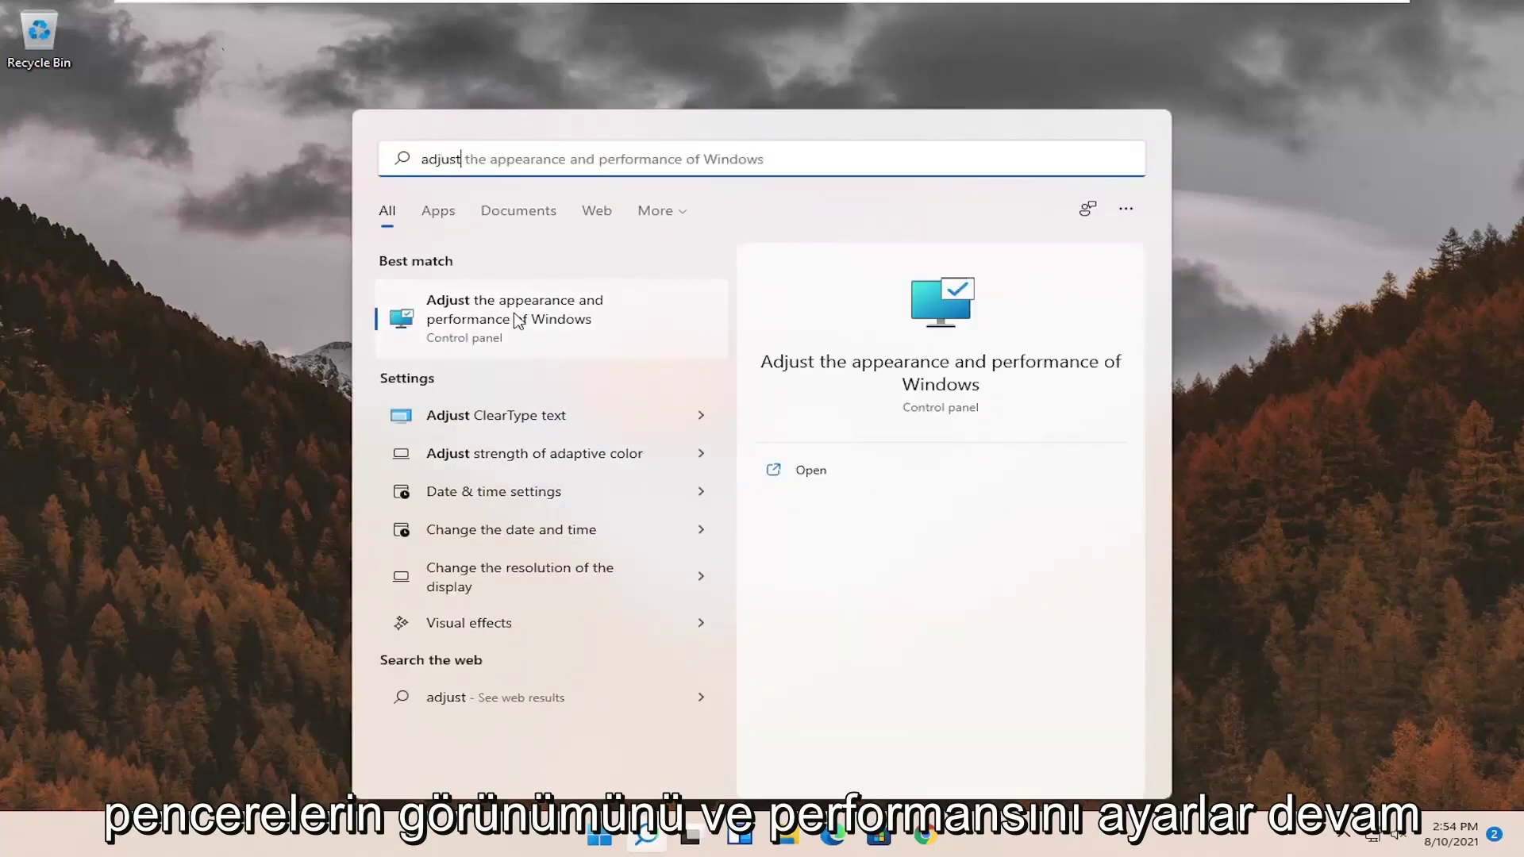
click(518, 320)
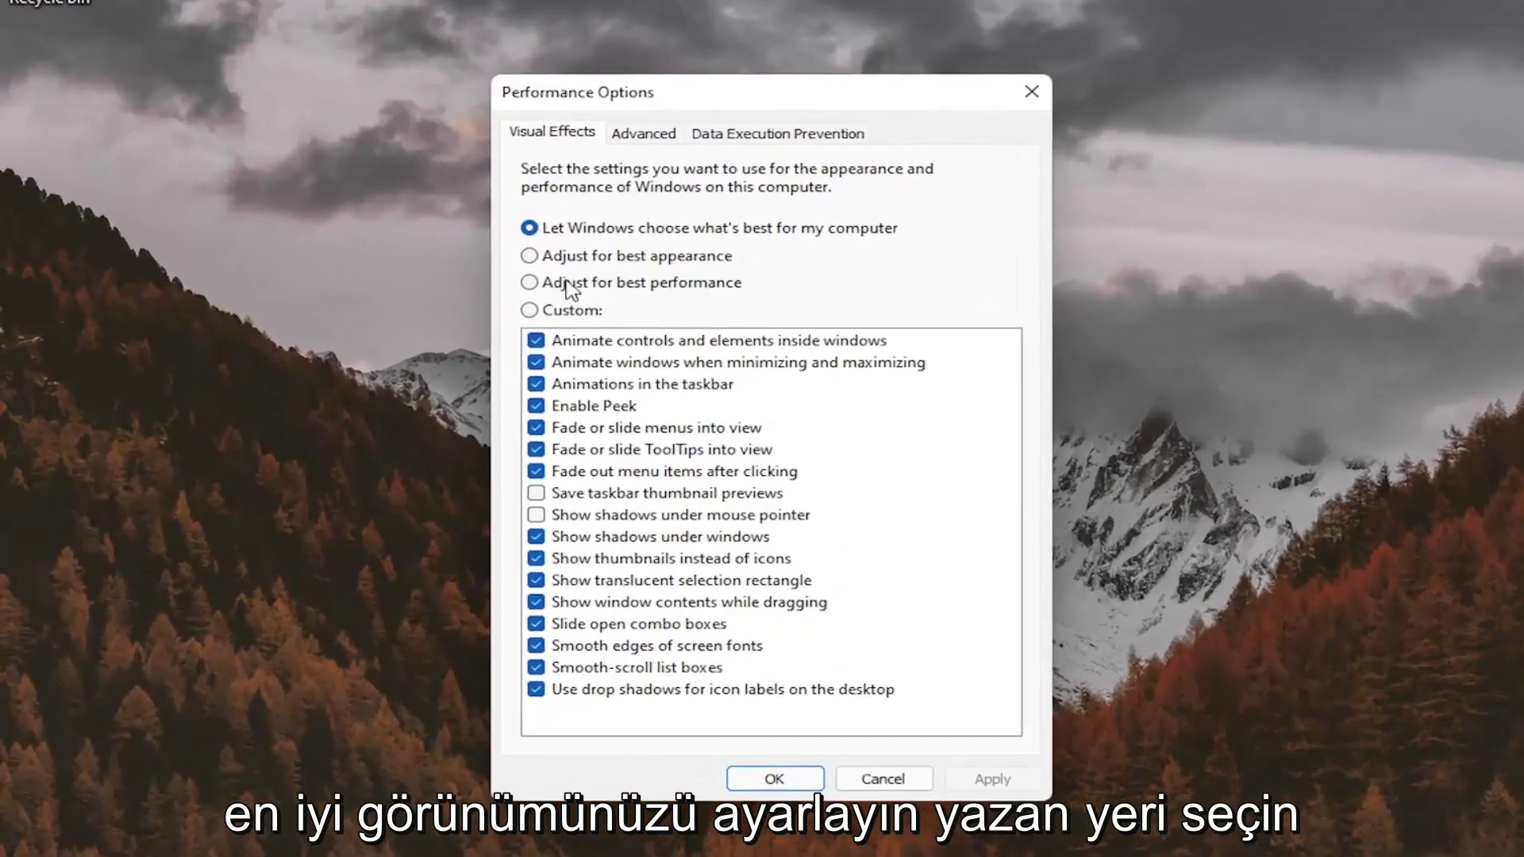
click(572, 255)
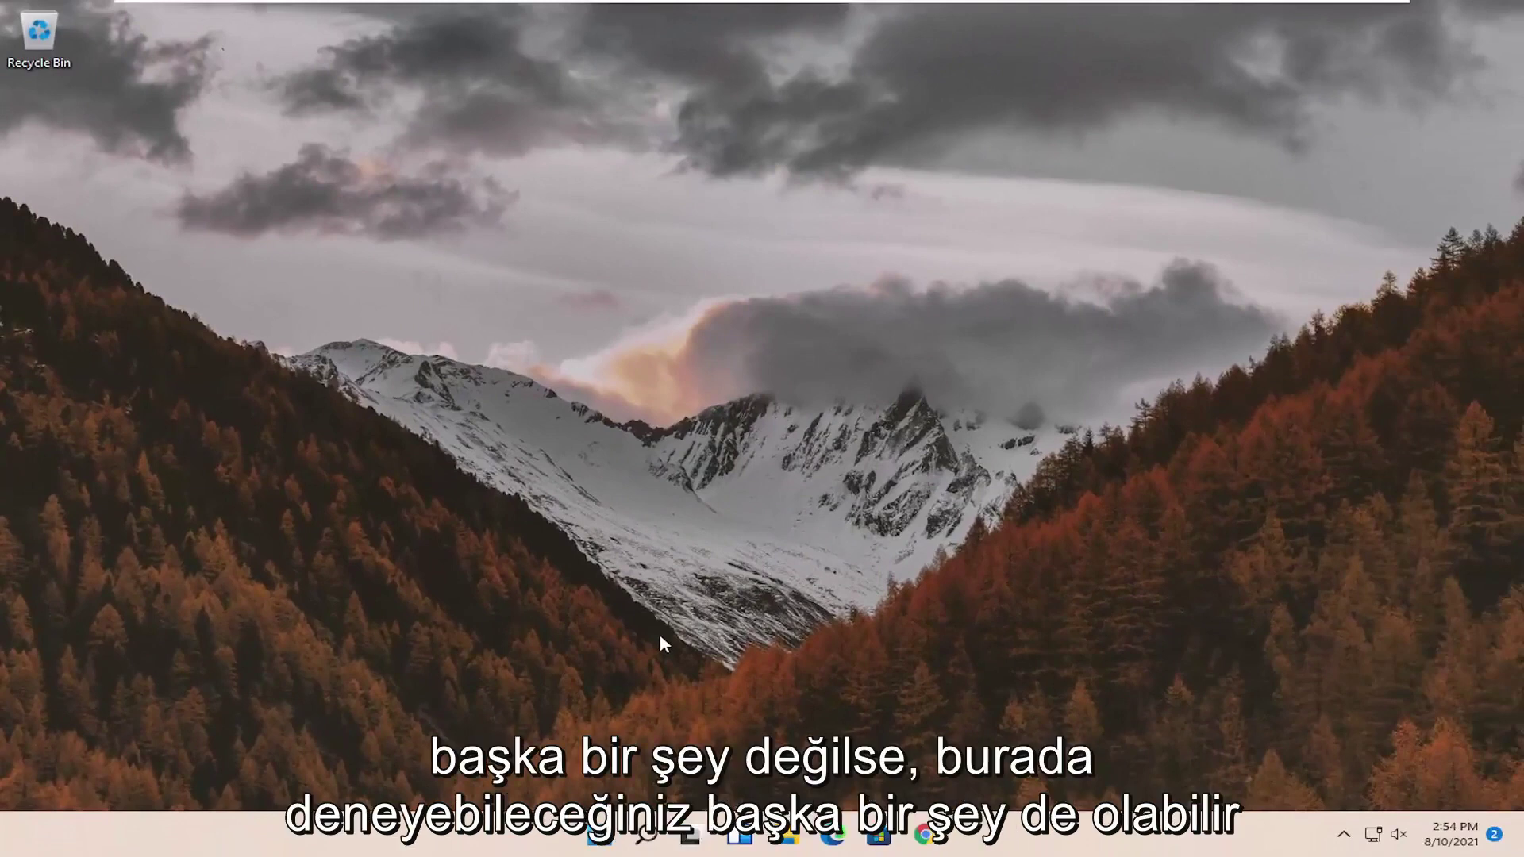
- Search for 'regedit' and launch Registry Editor with Run as administrator
click(649, 842)
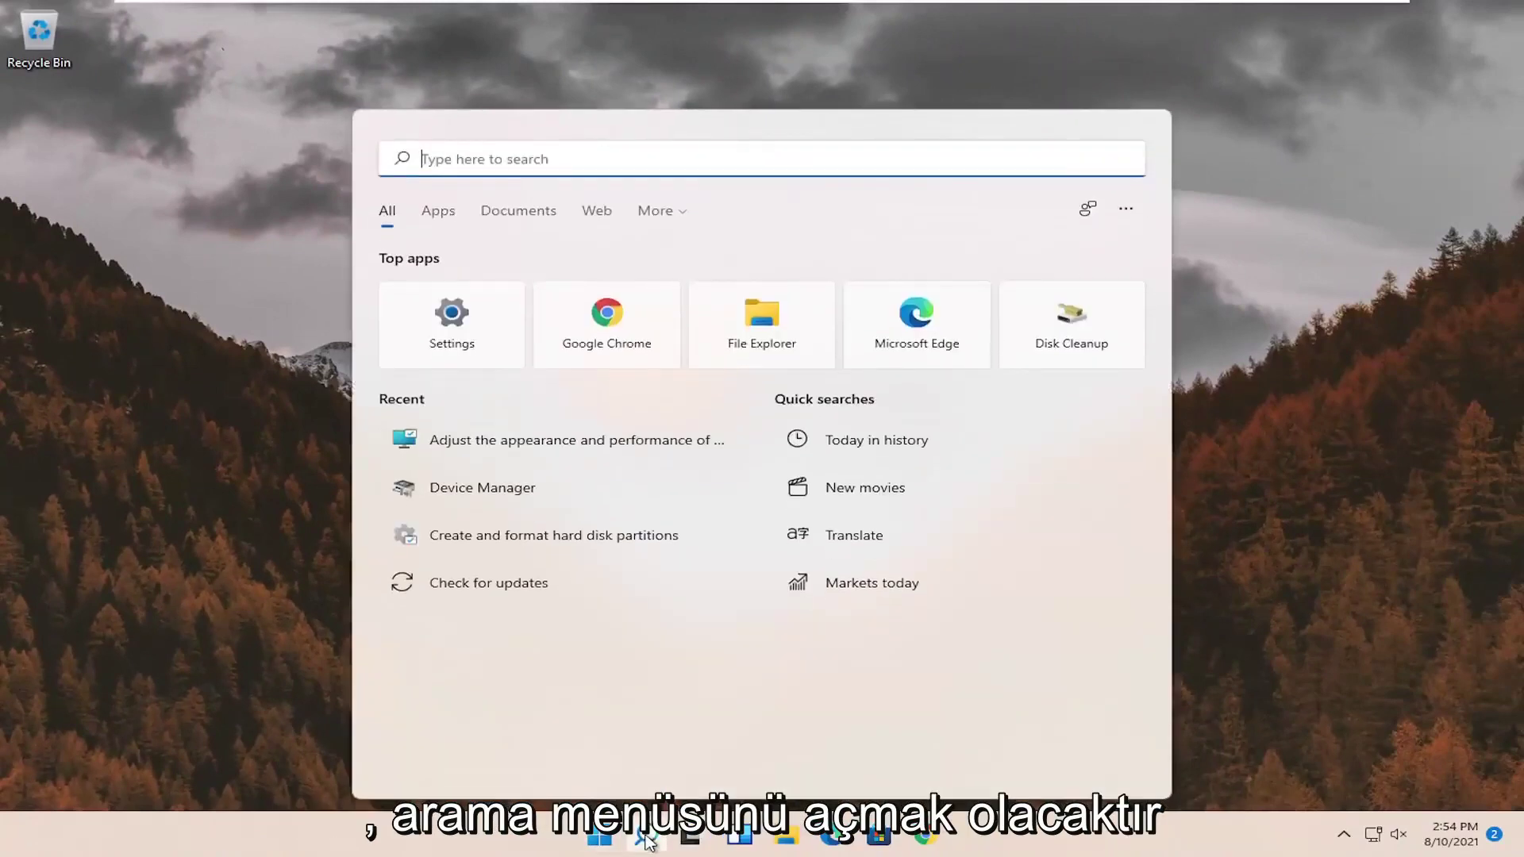
text(regedit)
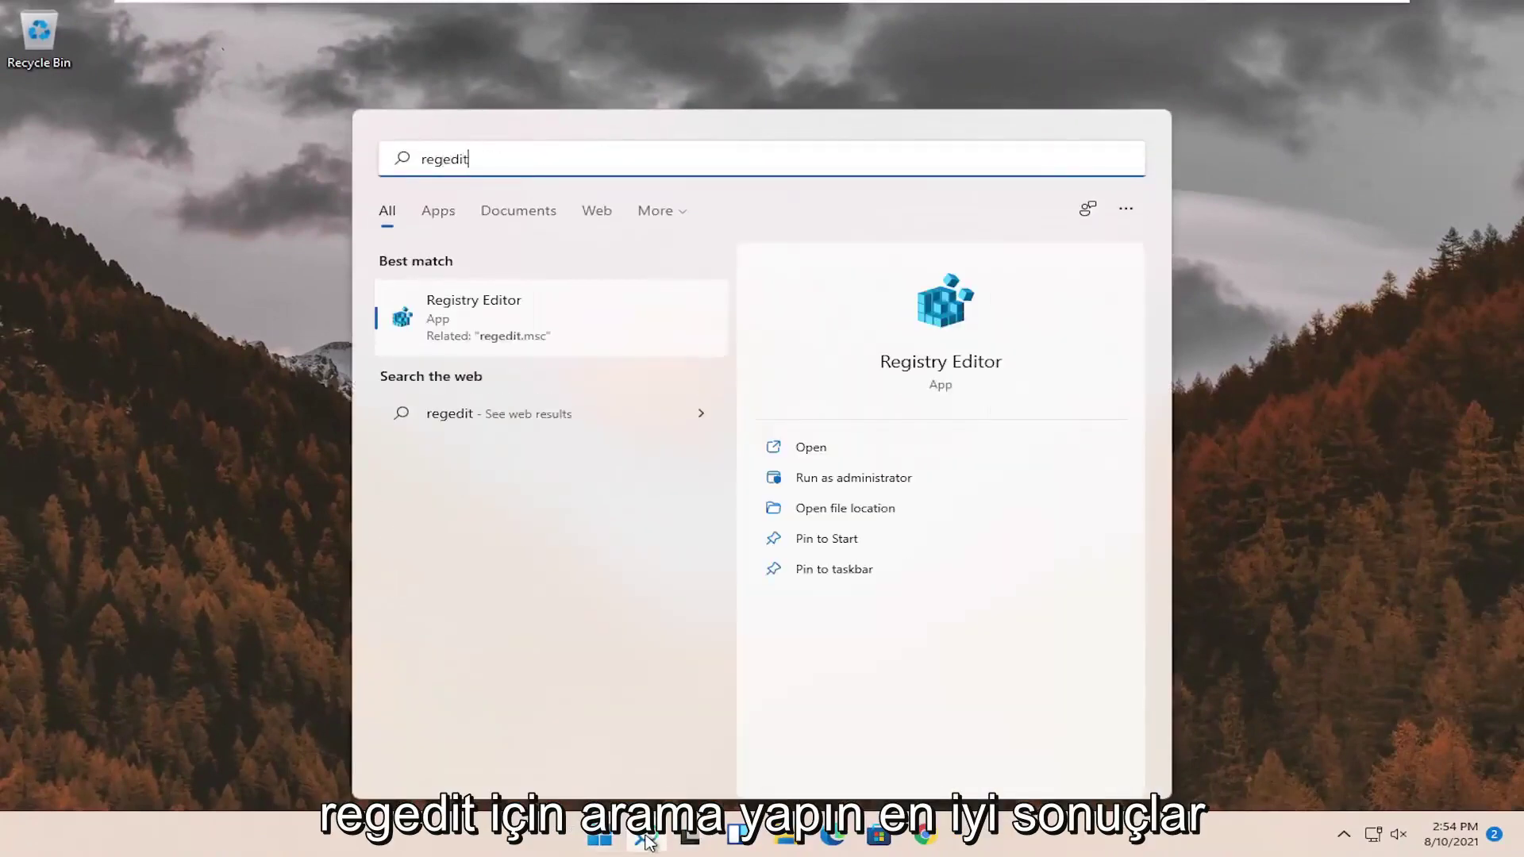
right_click(471, 319)
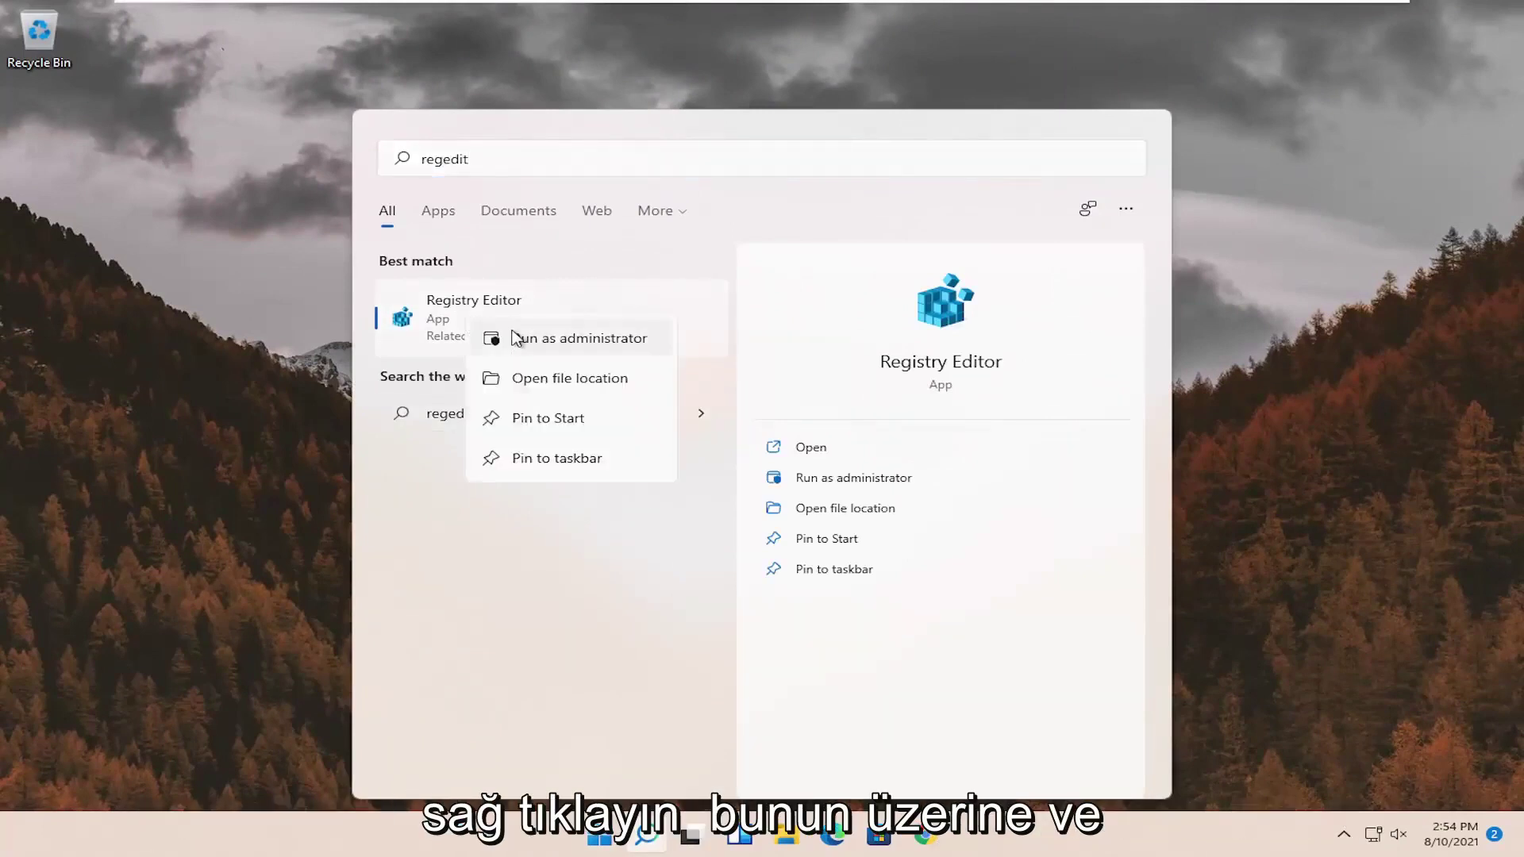
click(614, 343)
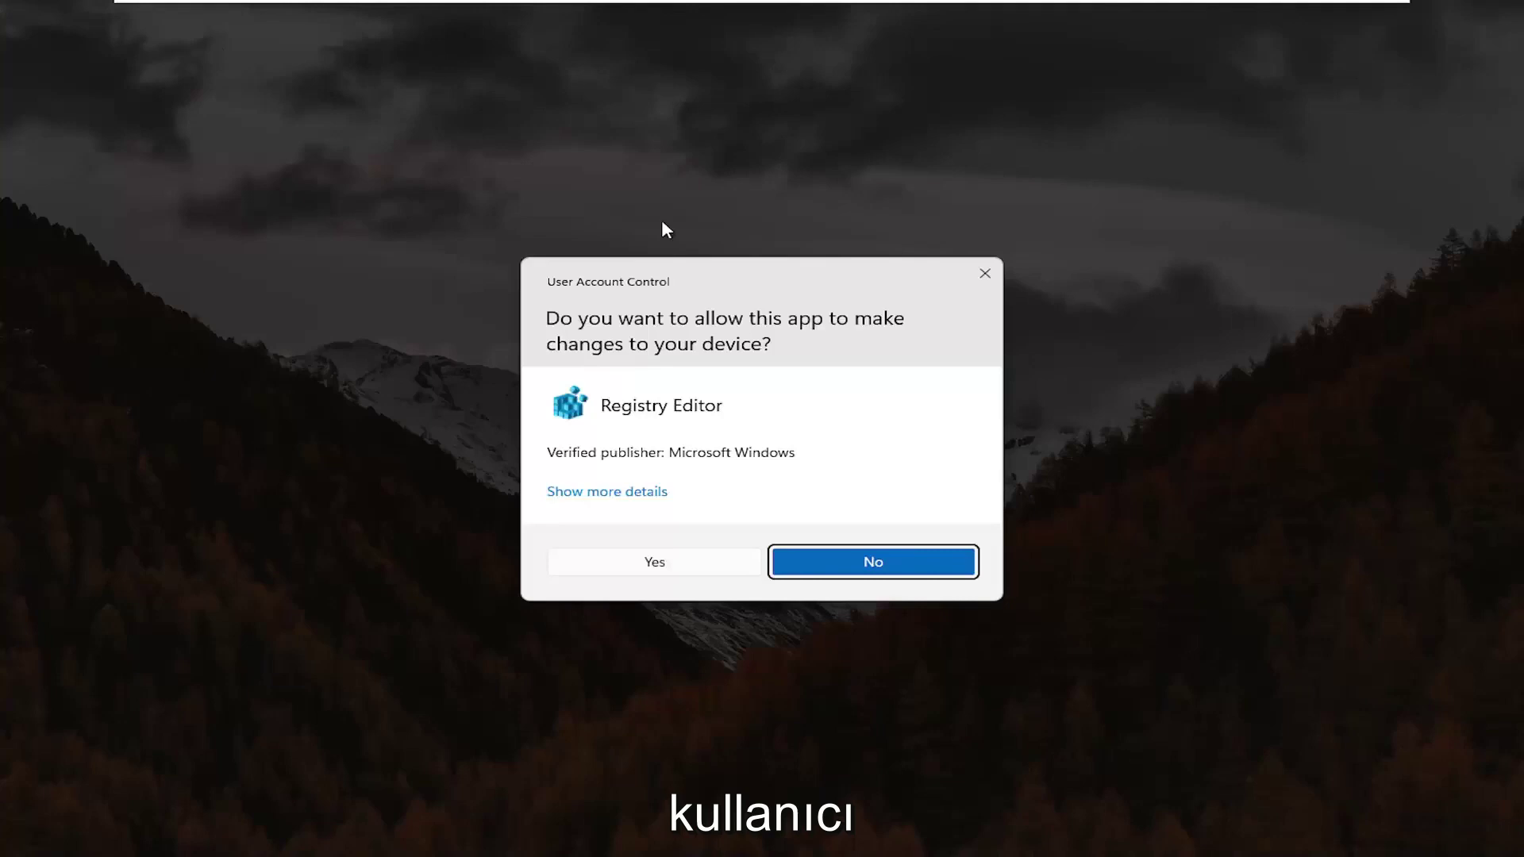
- Approve the permission prompt, collapse HKEY_CLASSES_ROOT and select the Computer root
click(656, 565)
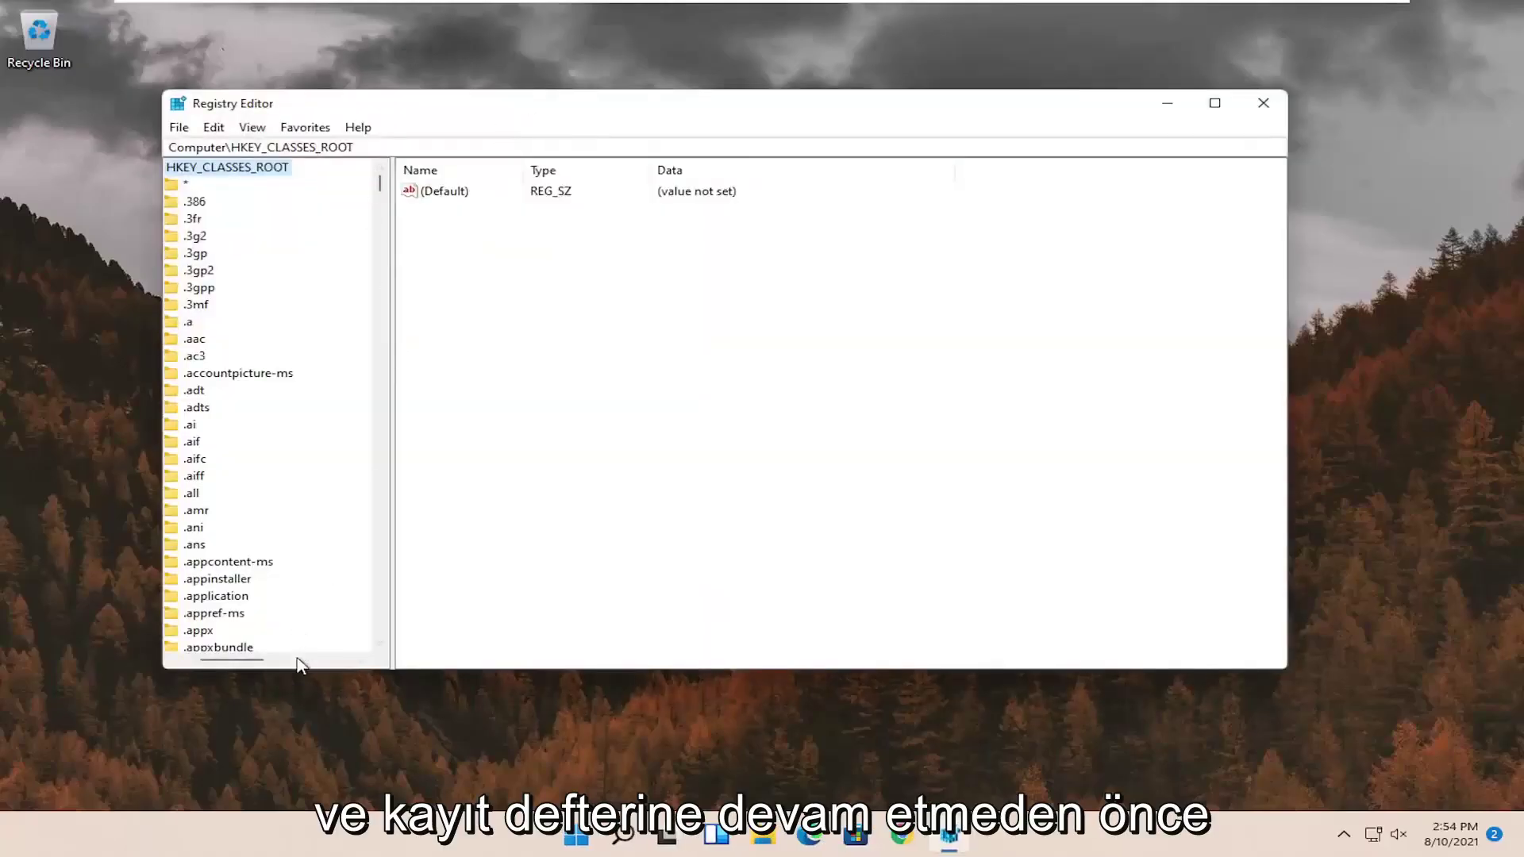
drag(259, 666, 175, 668)
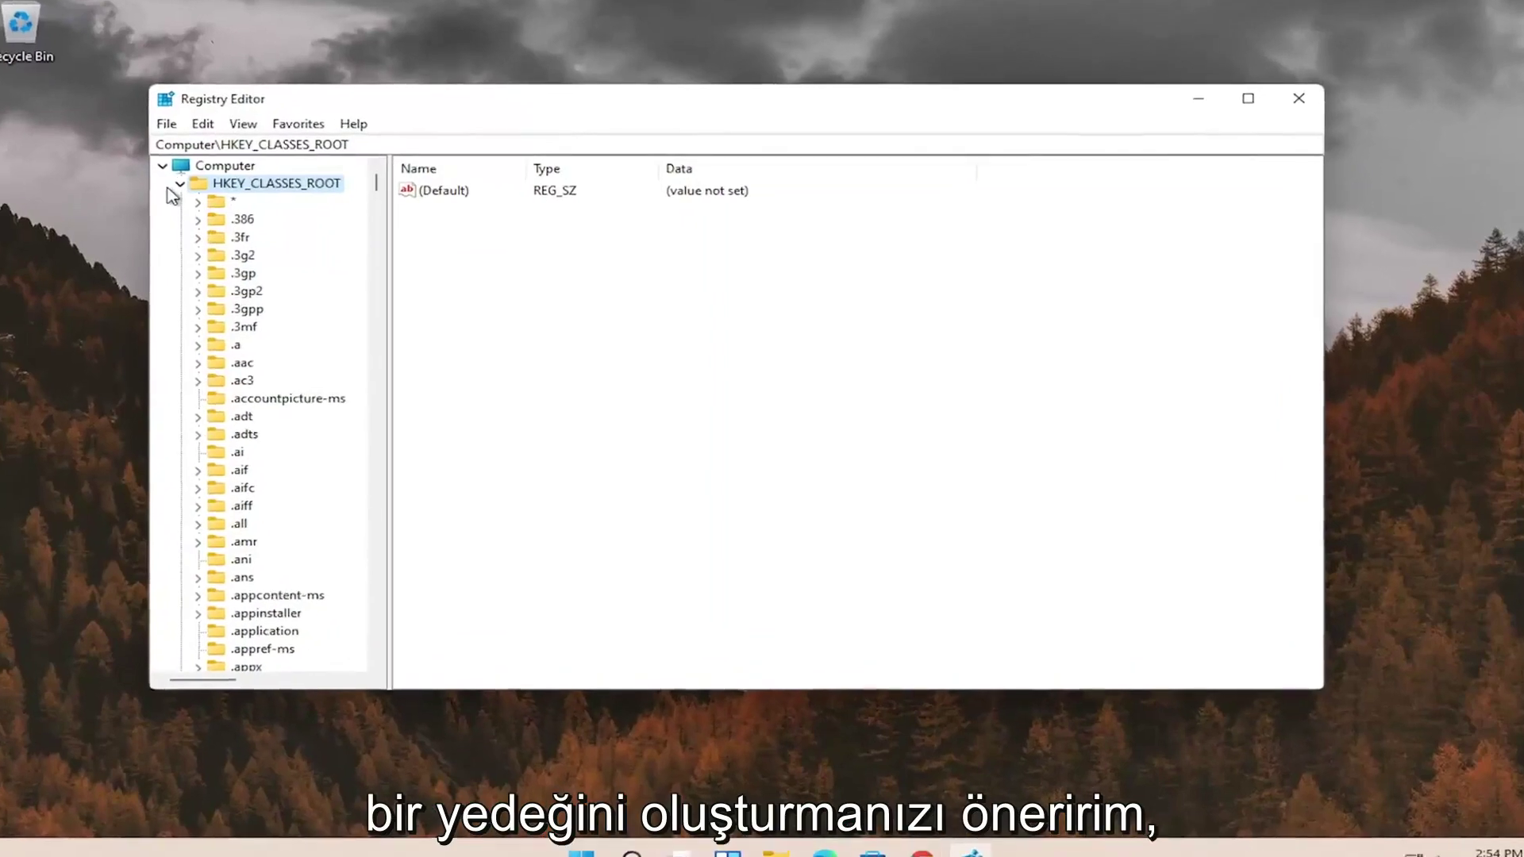
click(179, 184)
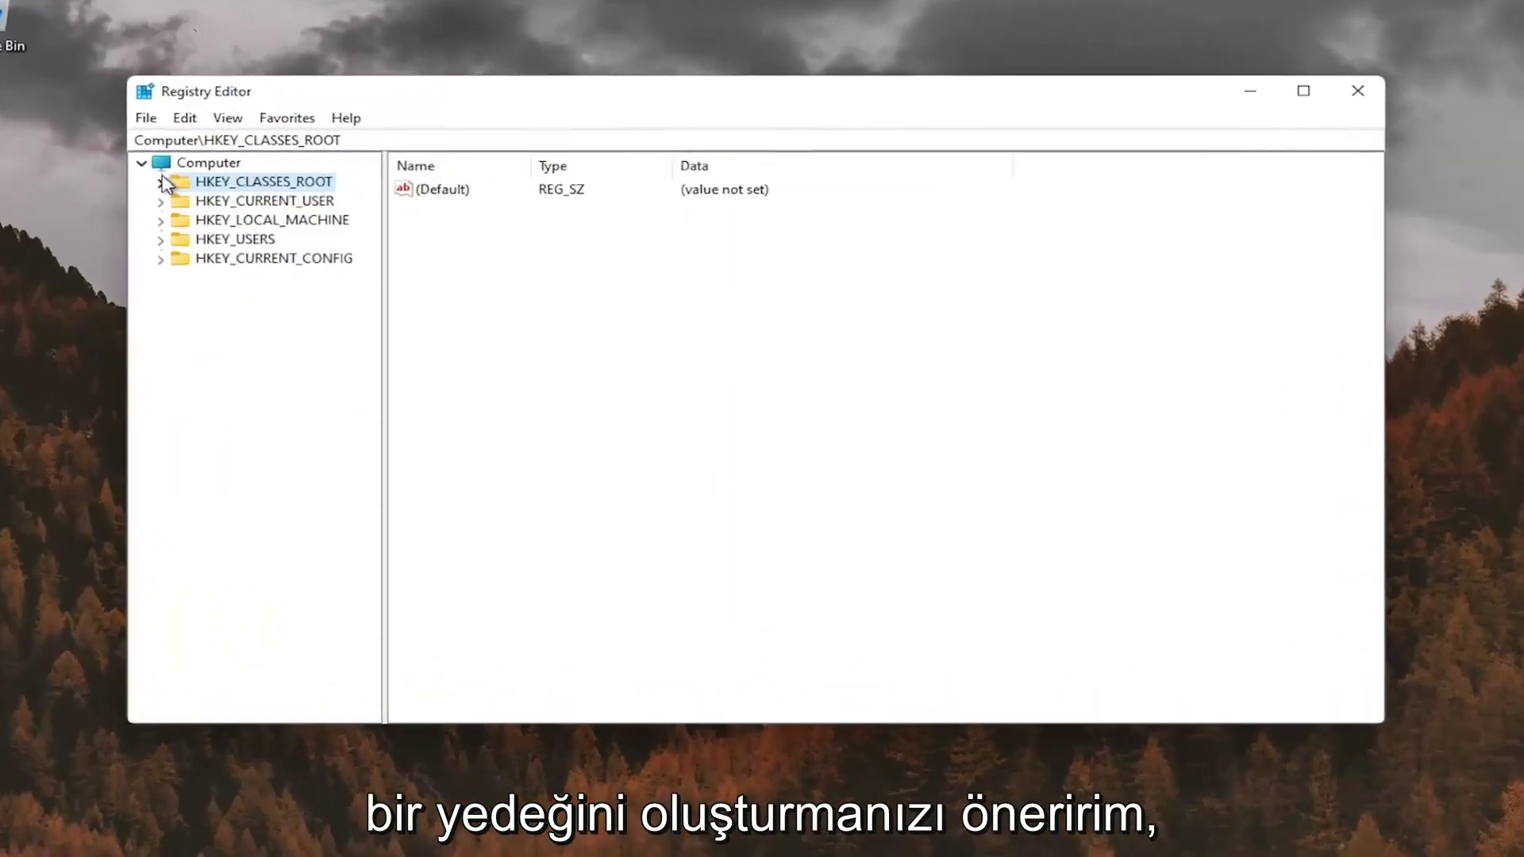
click(224, 166)
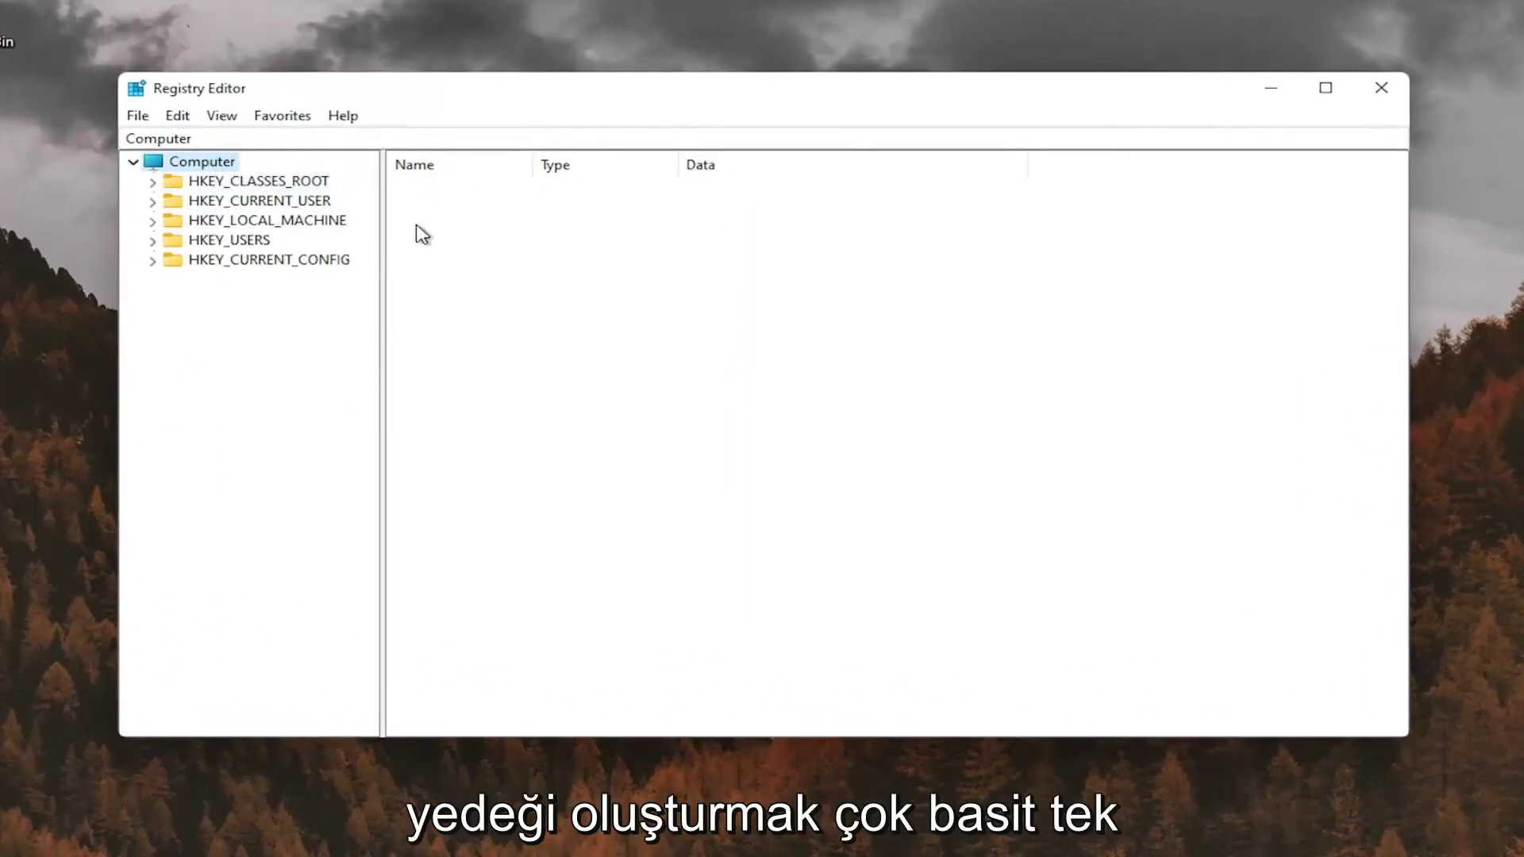
- Start a registry export to the Desktop, then close it without saving
click(139, 117)
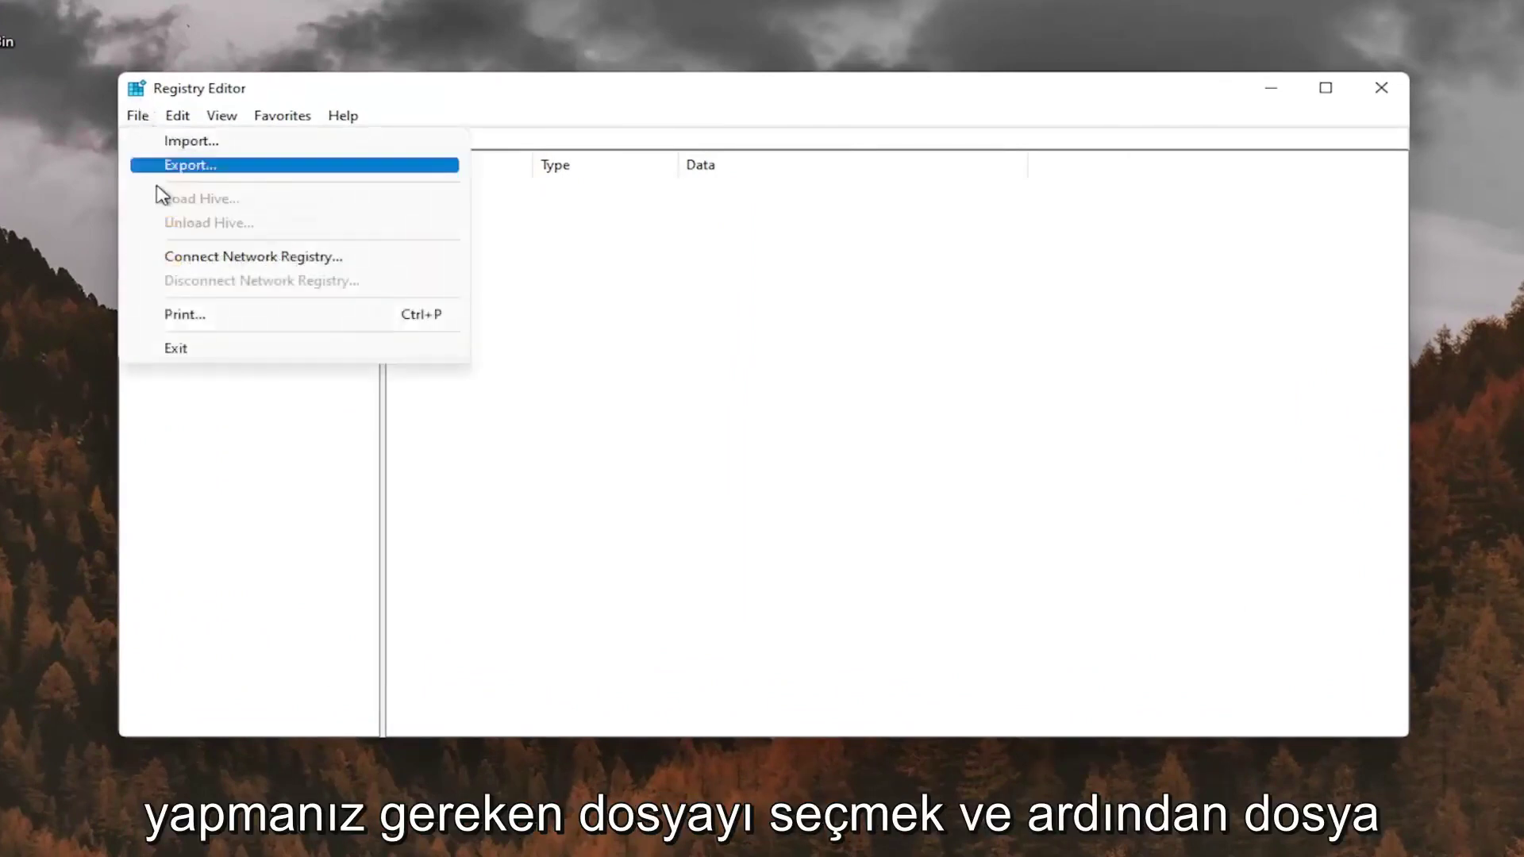
click(197, 169)
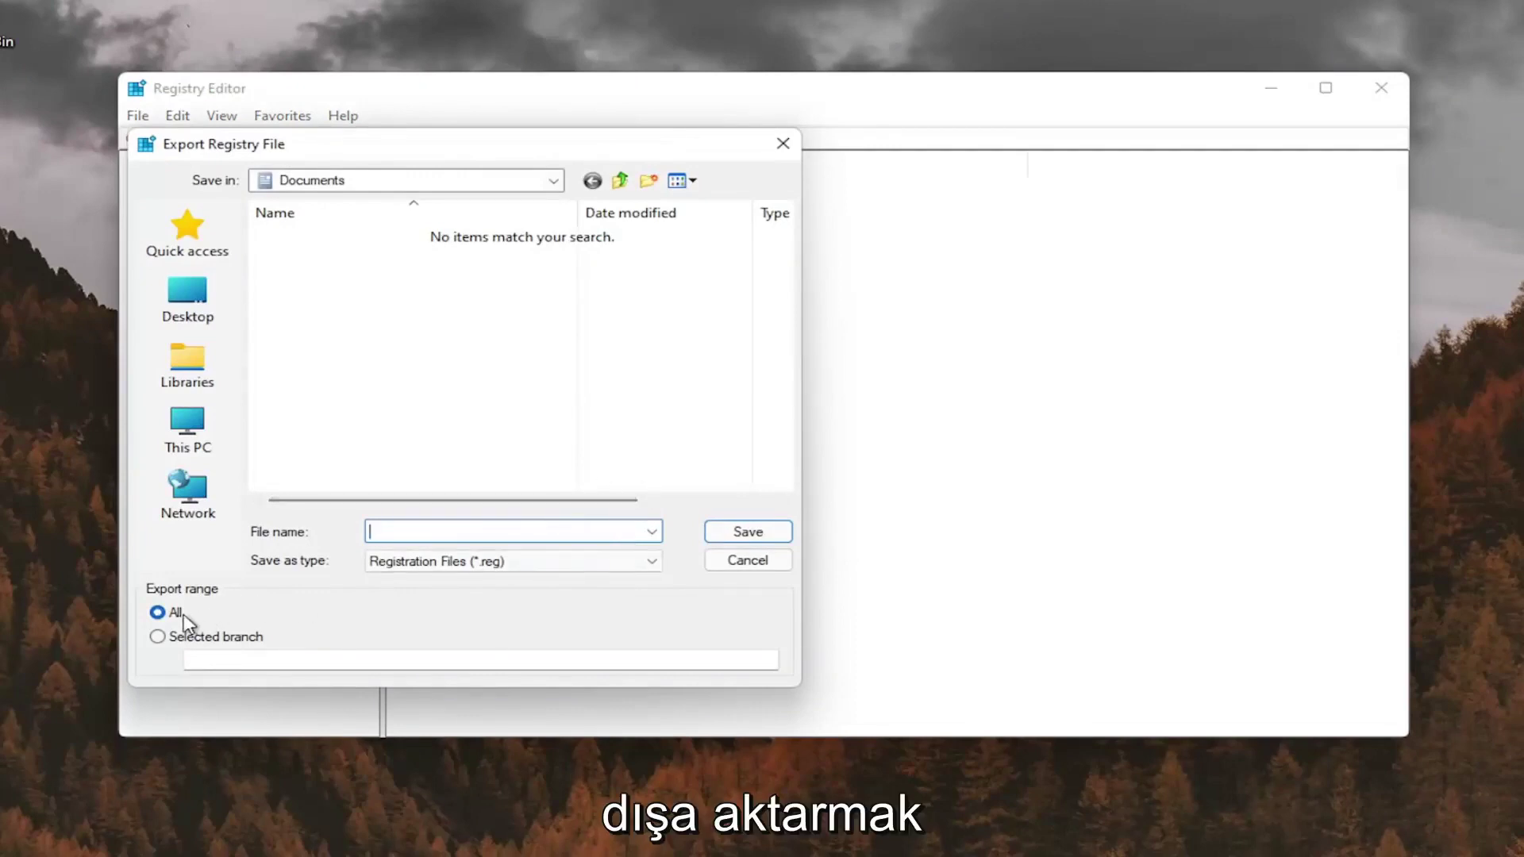
click(188, 300)
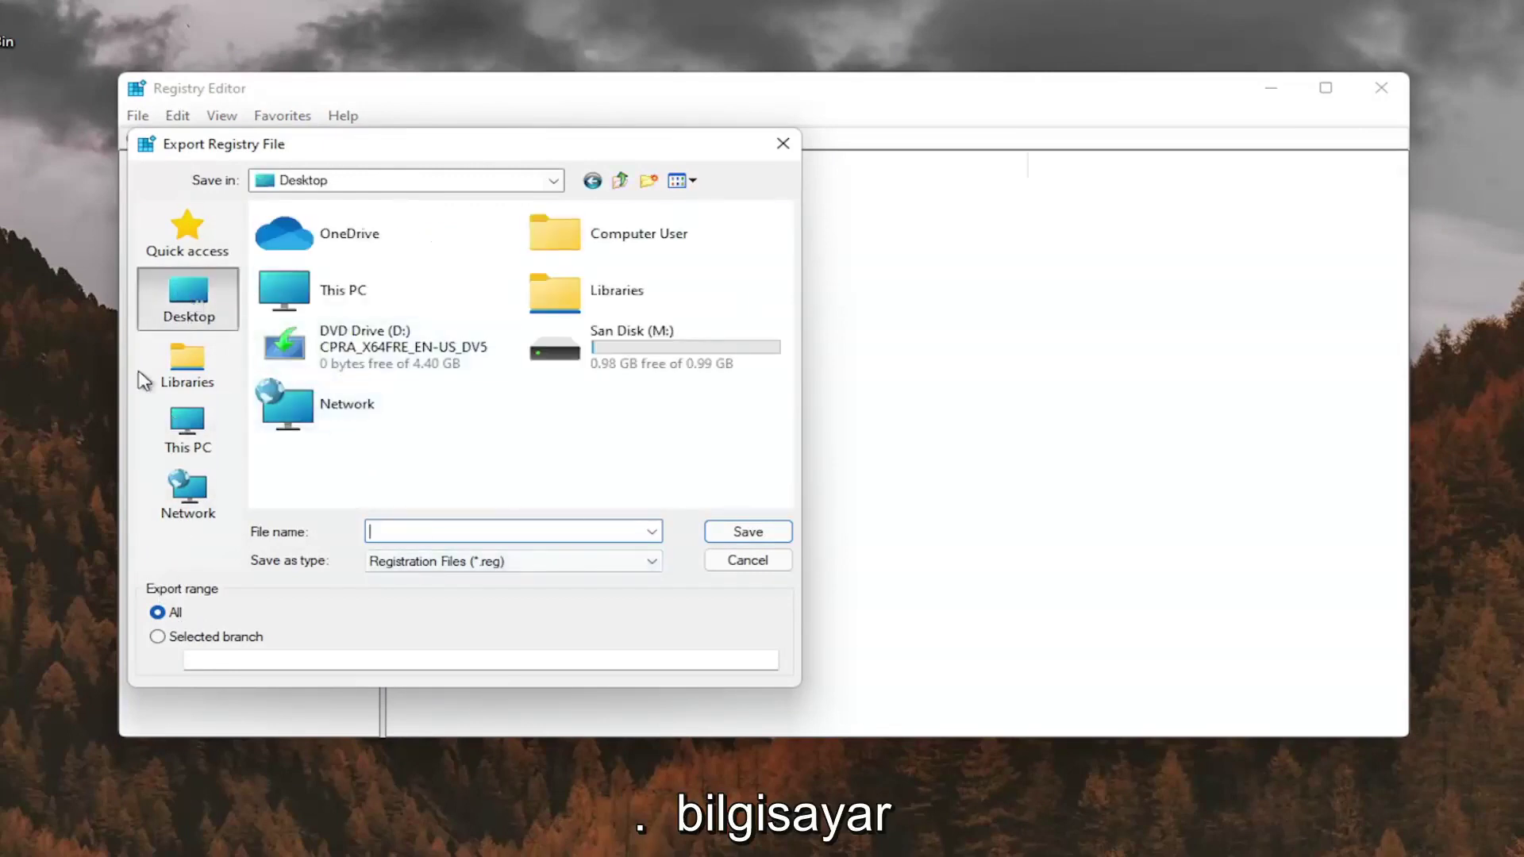
click(778, 147)
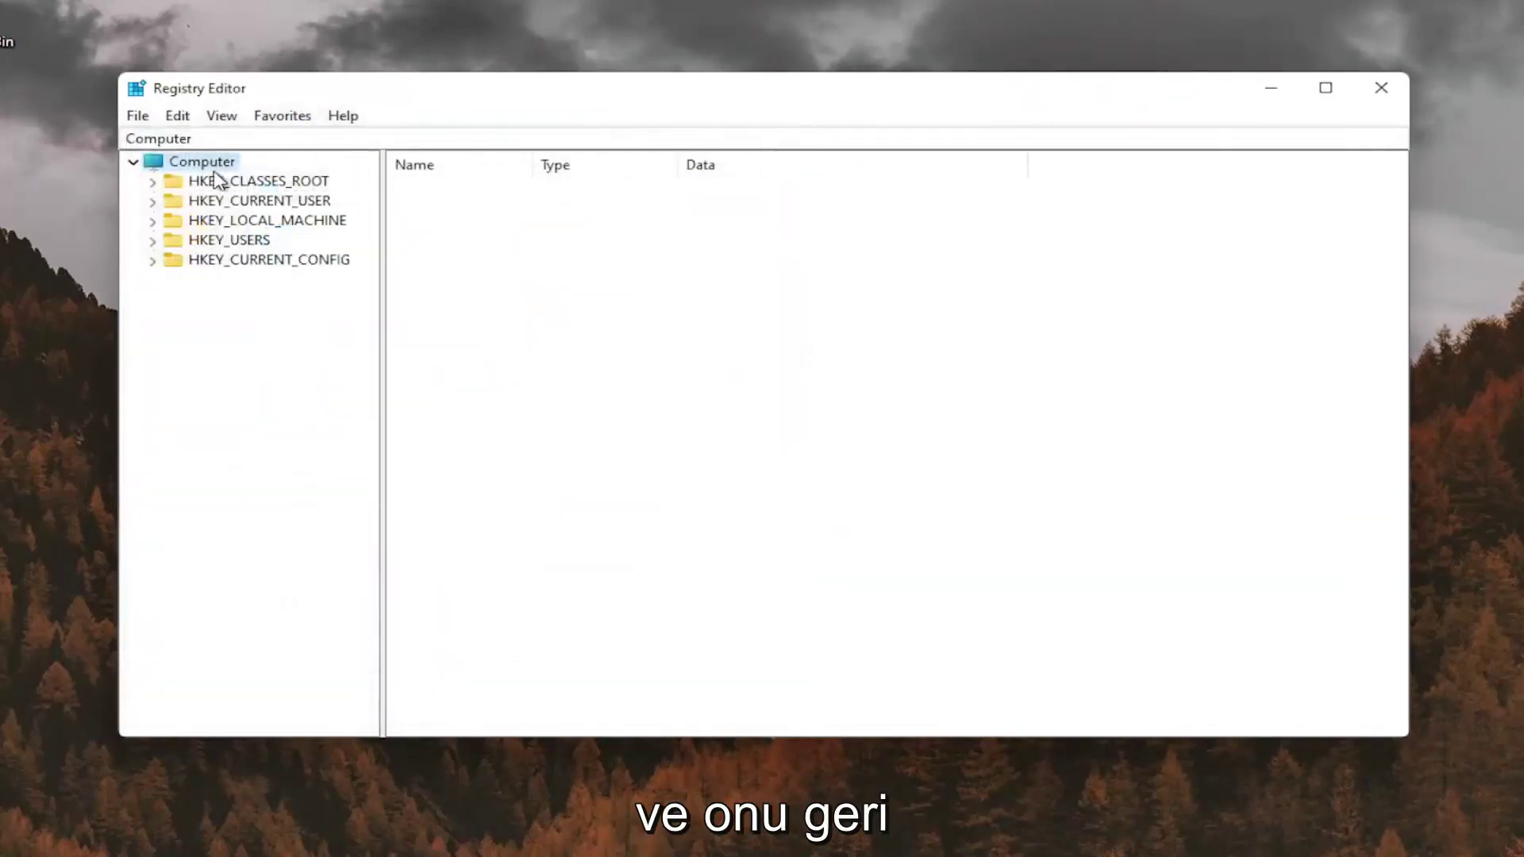
- Start a registry import from the Desktop, then cancel it unused
click(149, 123)
click(172, 140)
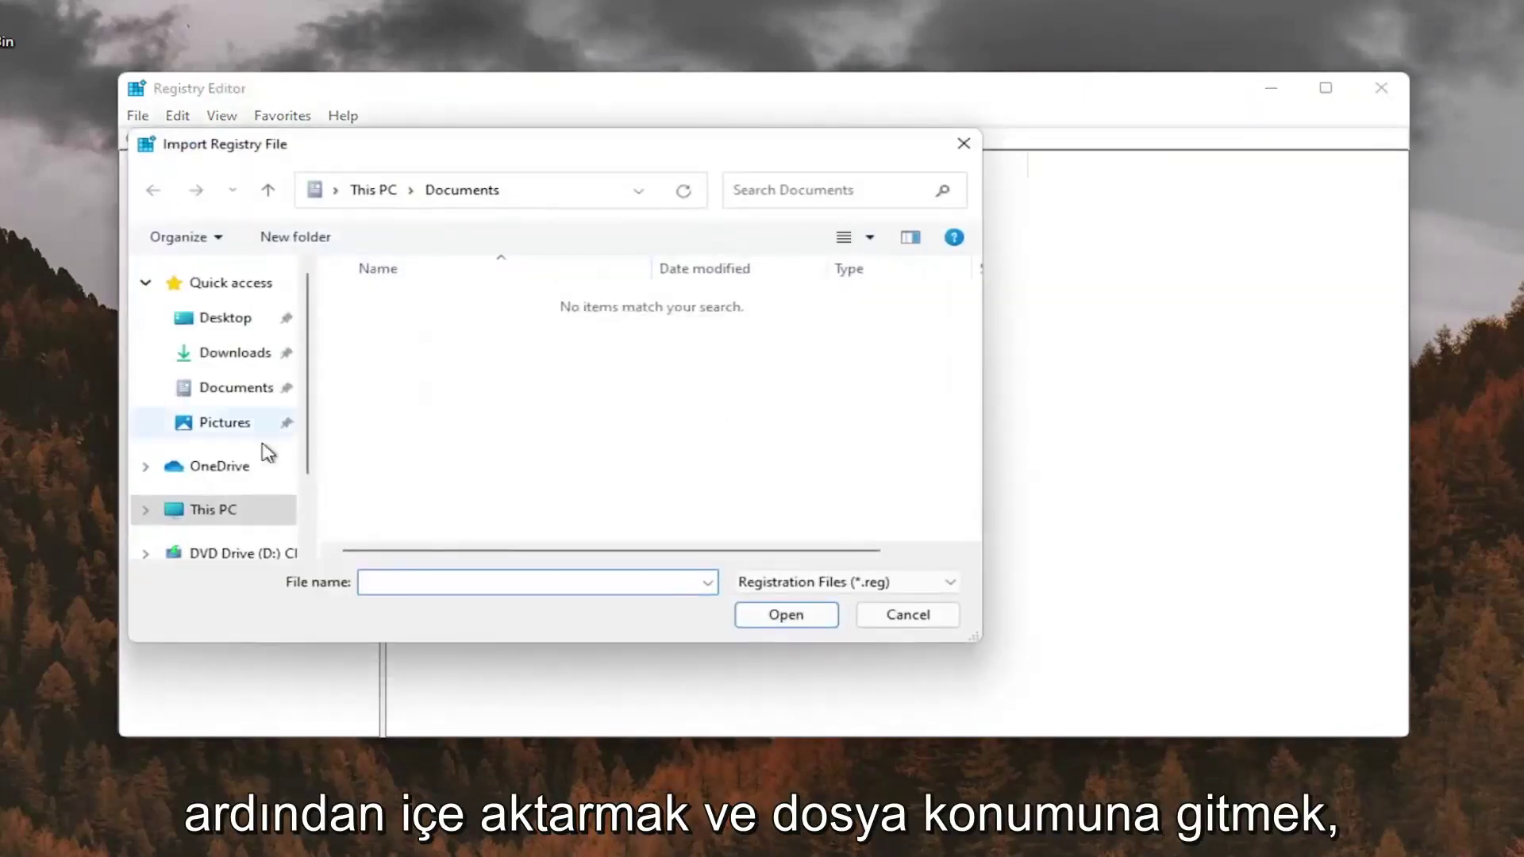
click(215, 320)
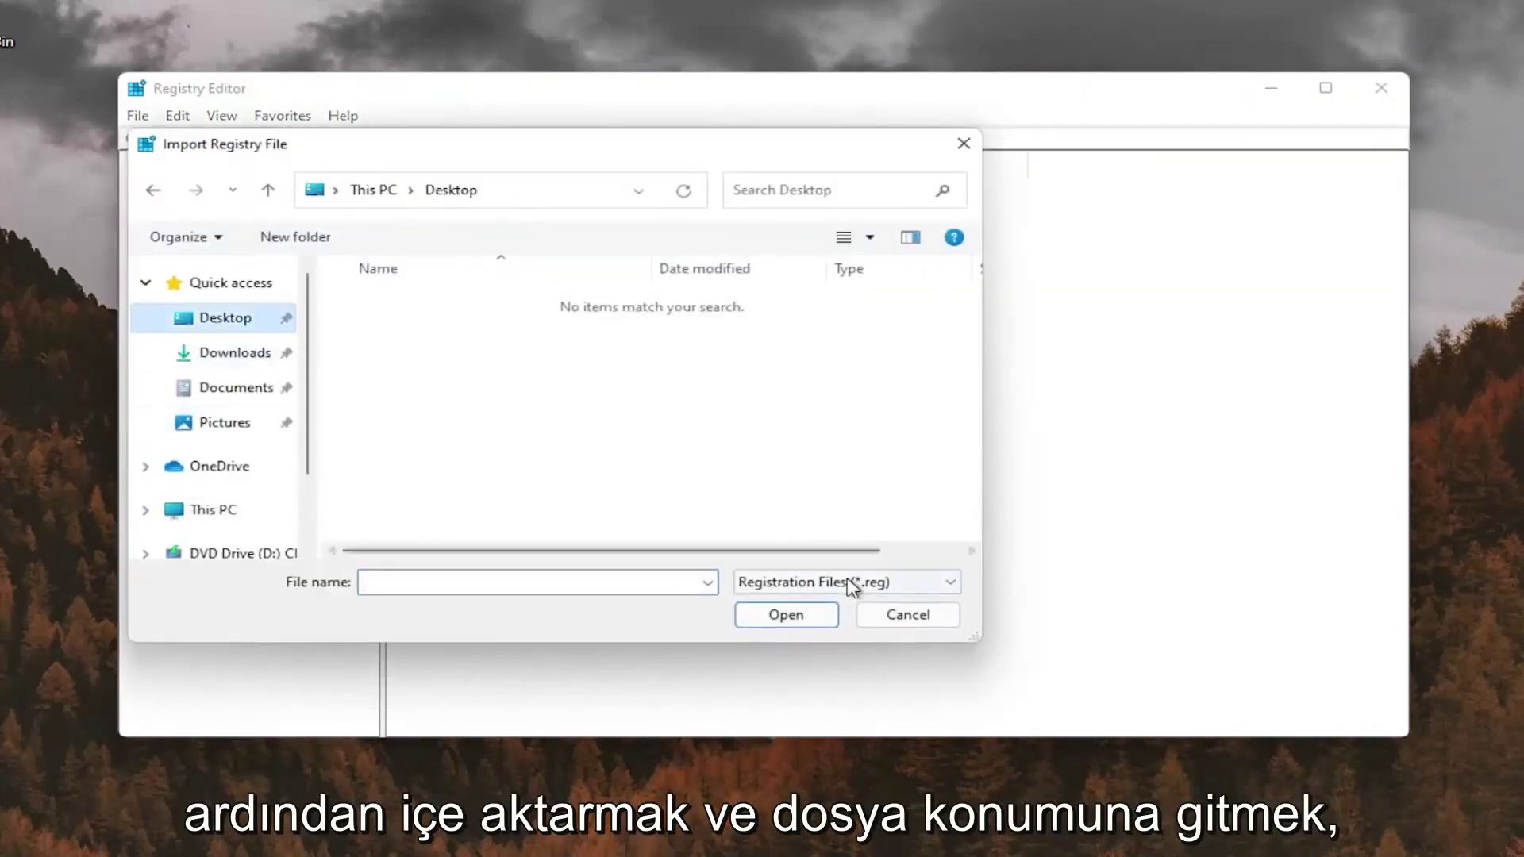
click(909, 615)
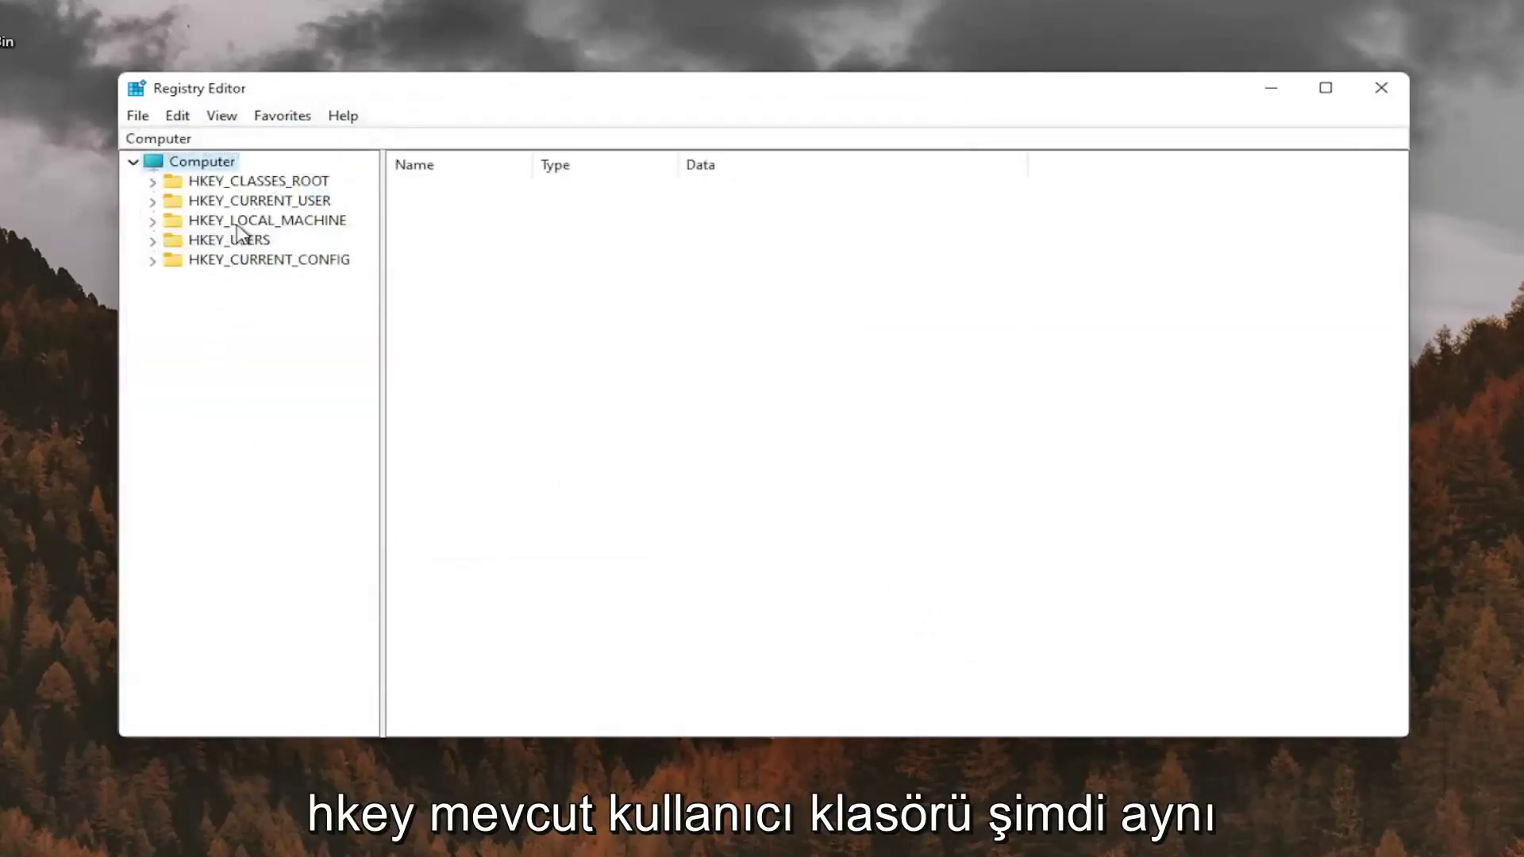
- Navigate to HKEY_CURRENT_USER\Control Panel\Desktop and widen the tree and Name column
double_click(248, 204)
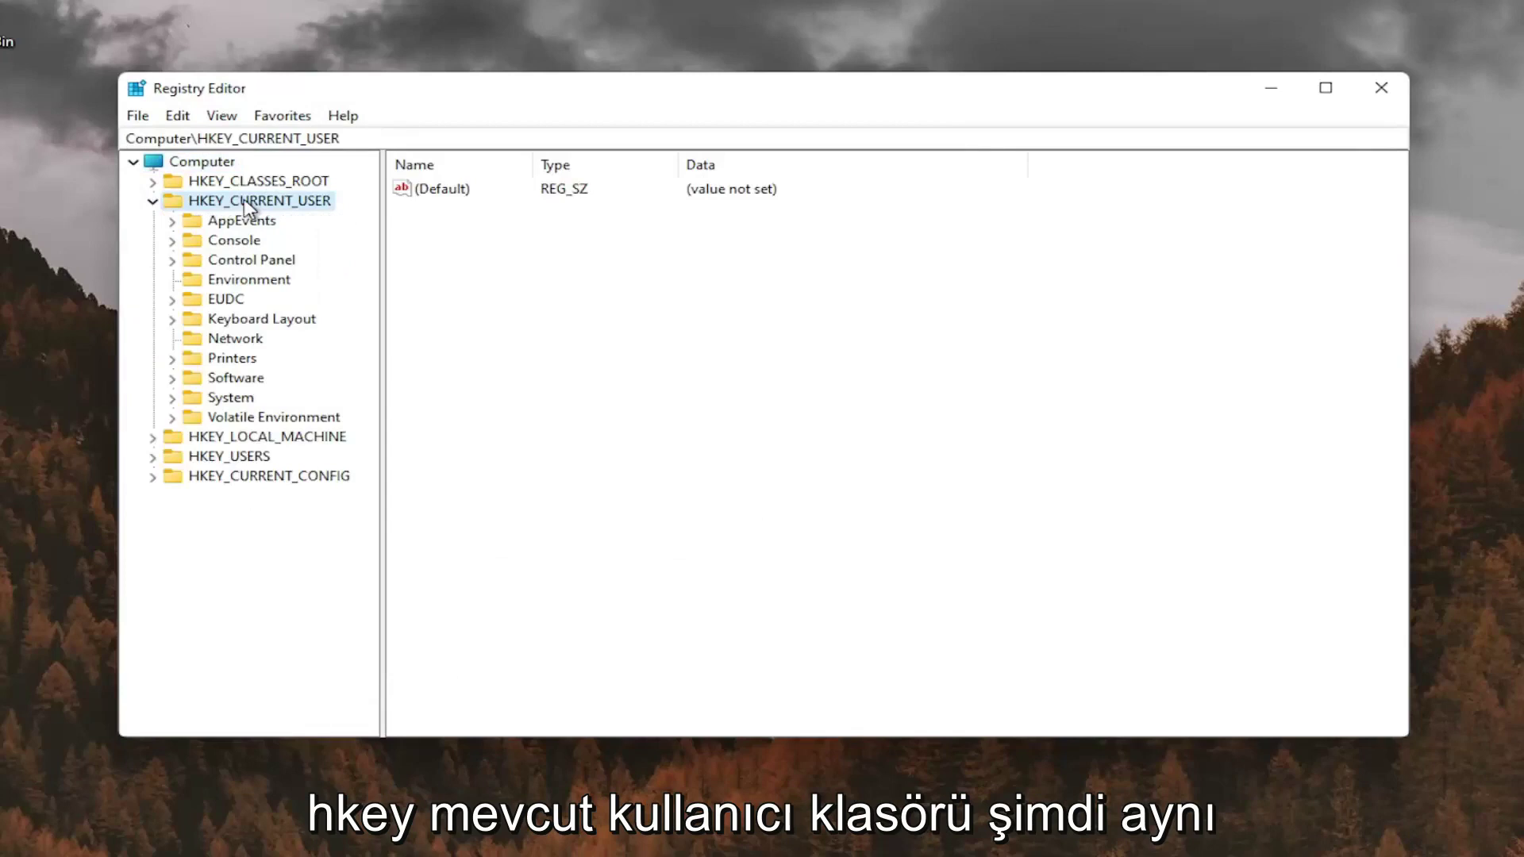
double_click(241, 262)
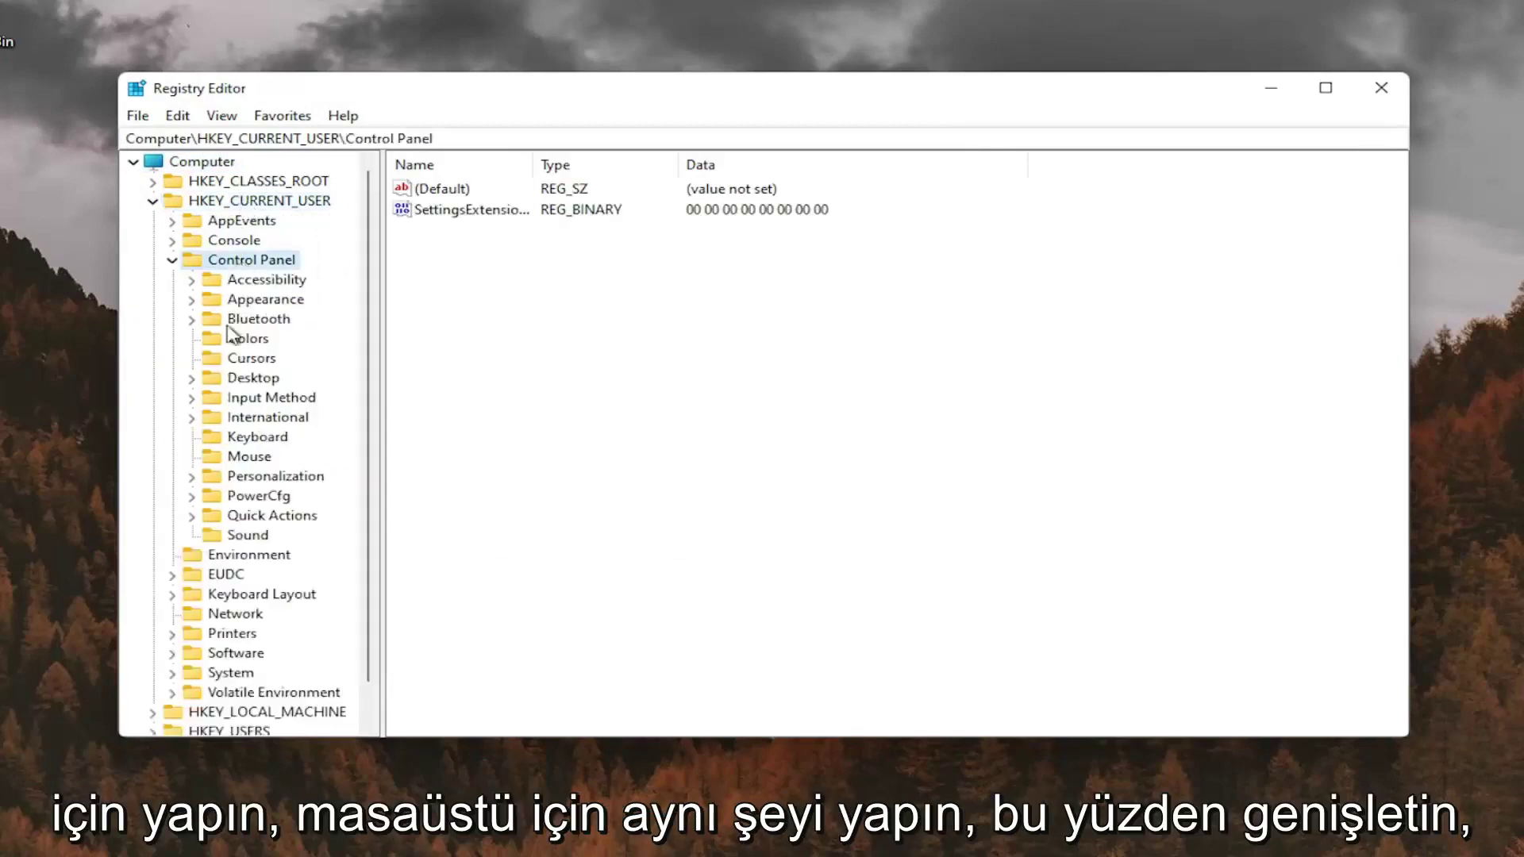
click(245, 383)
double_click(245, 382)
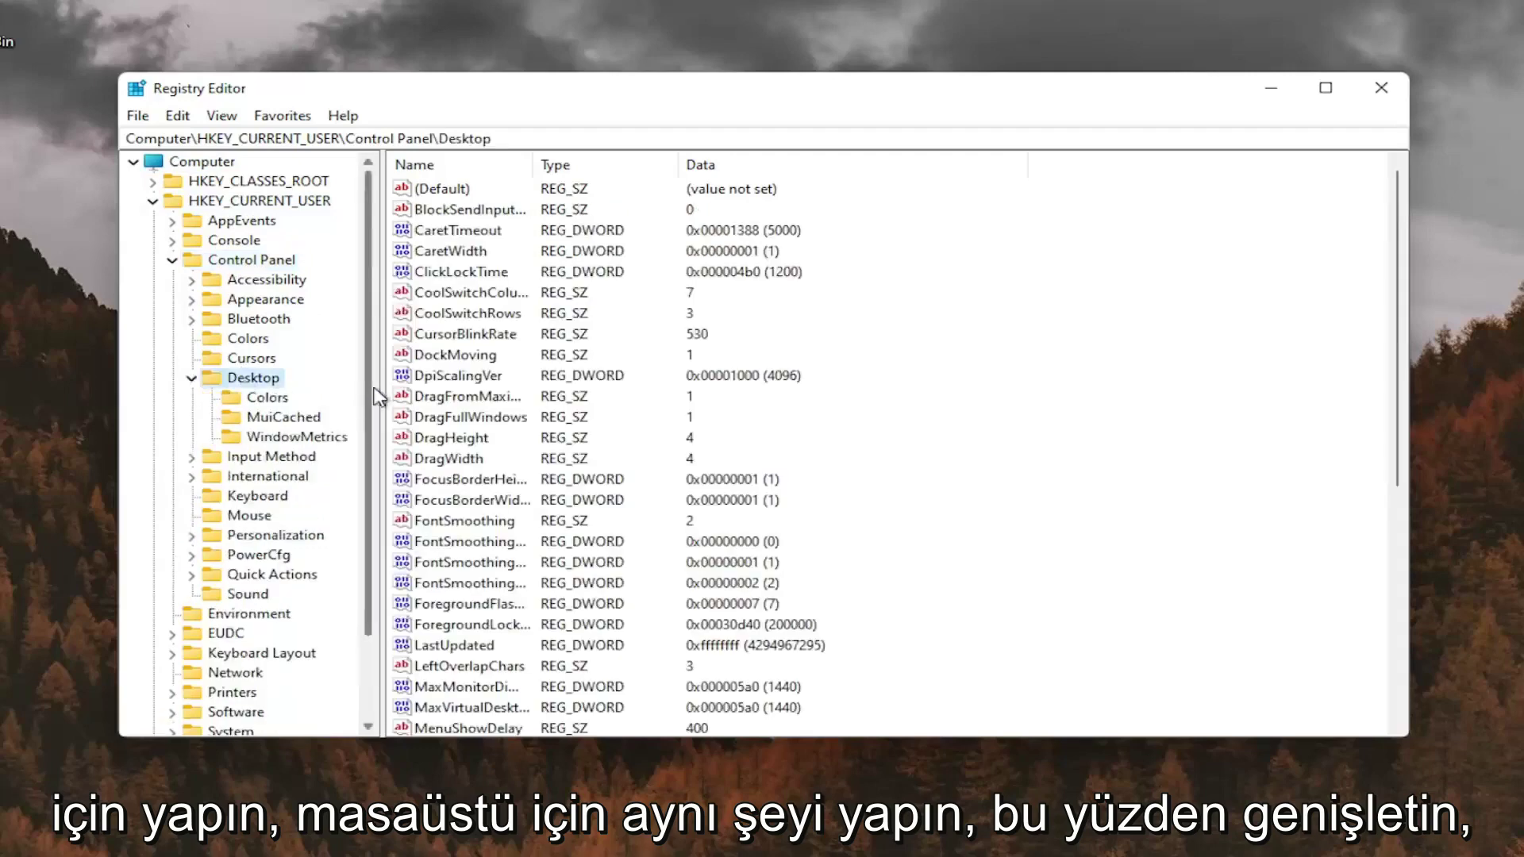
drag(383, 375, 414, 375)
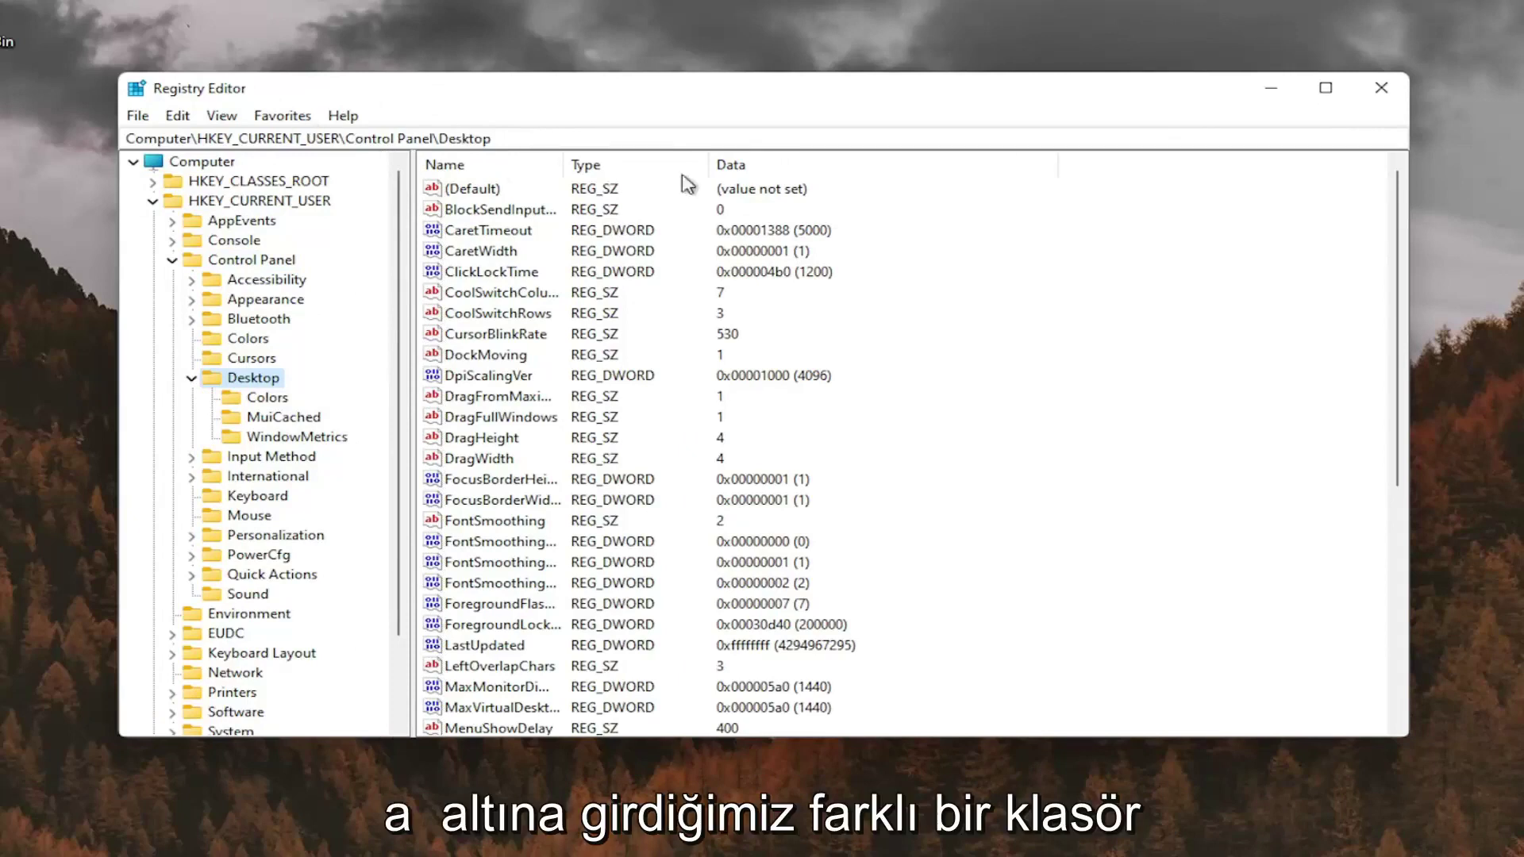
drag(555, 157, 645, 159)
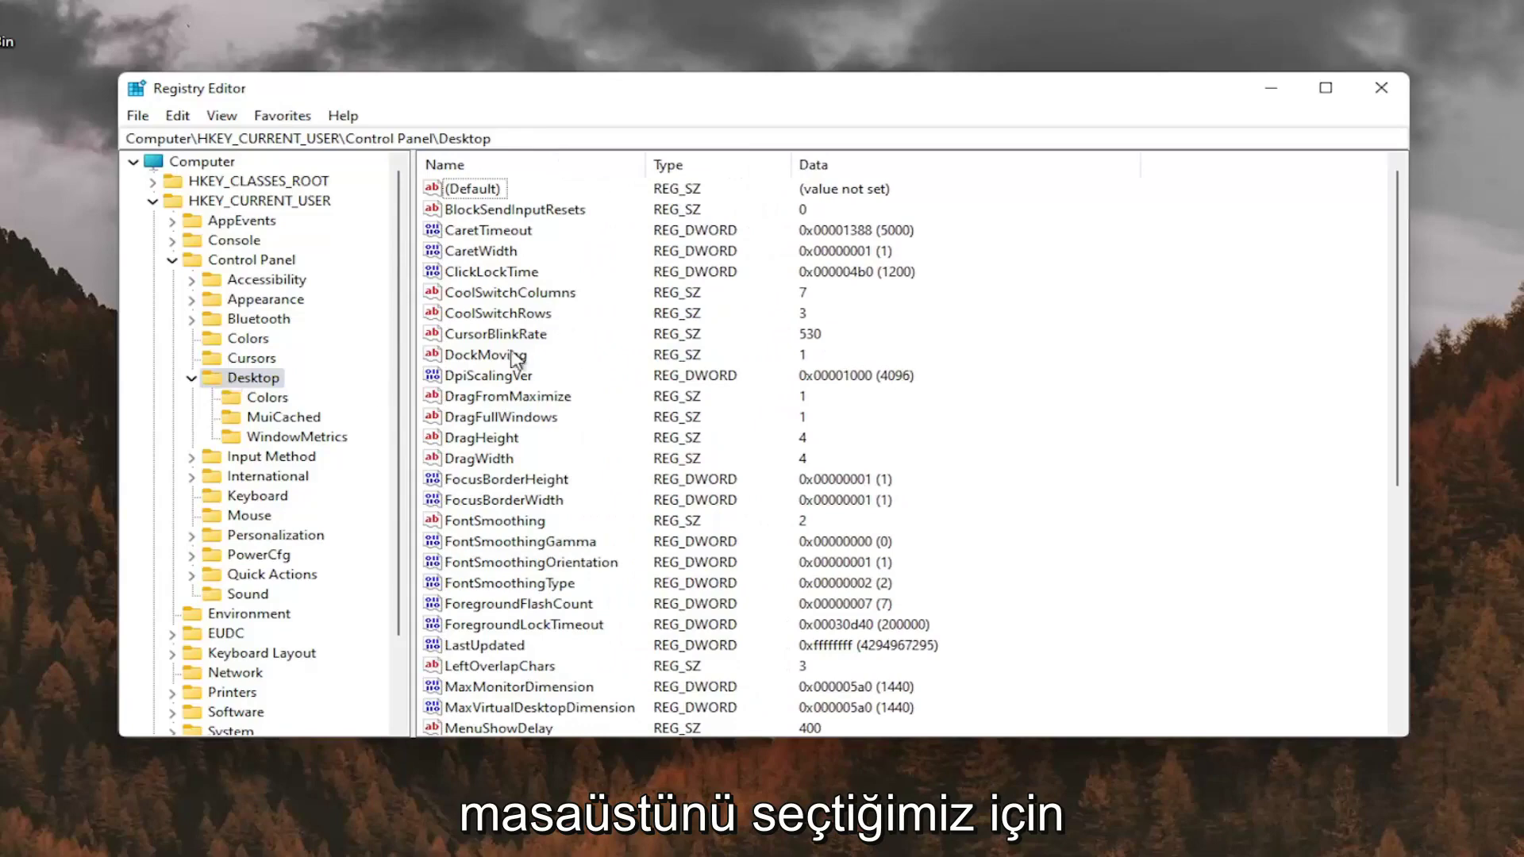
- Change Win8DpiScaling's value data from 0 to 1
scroll(540, 436, down, 5)
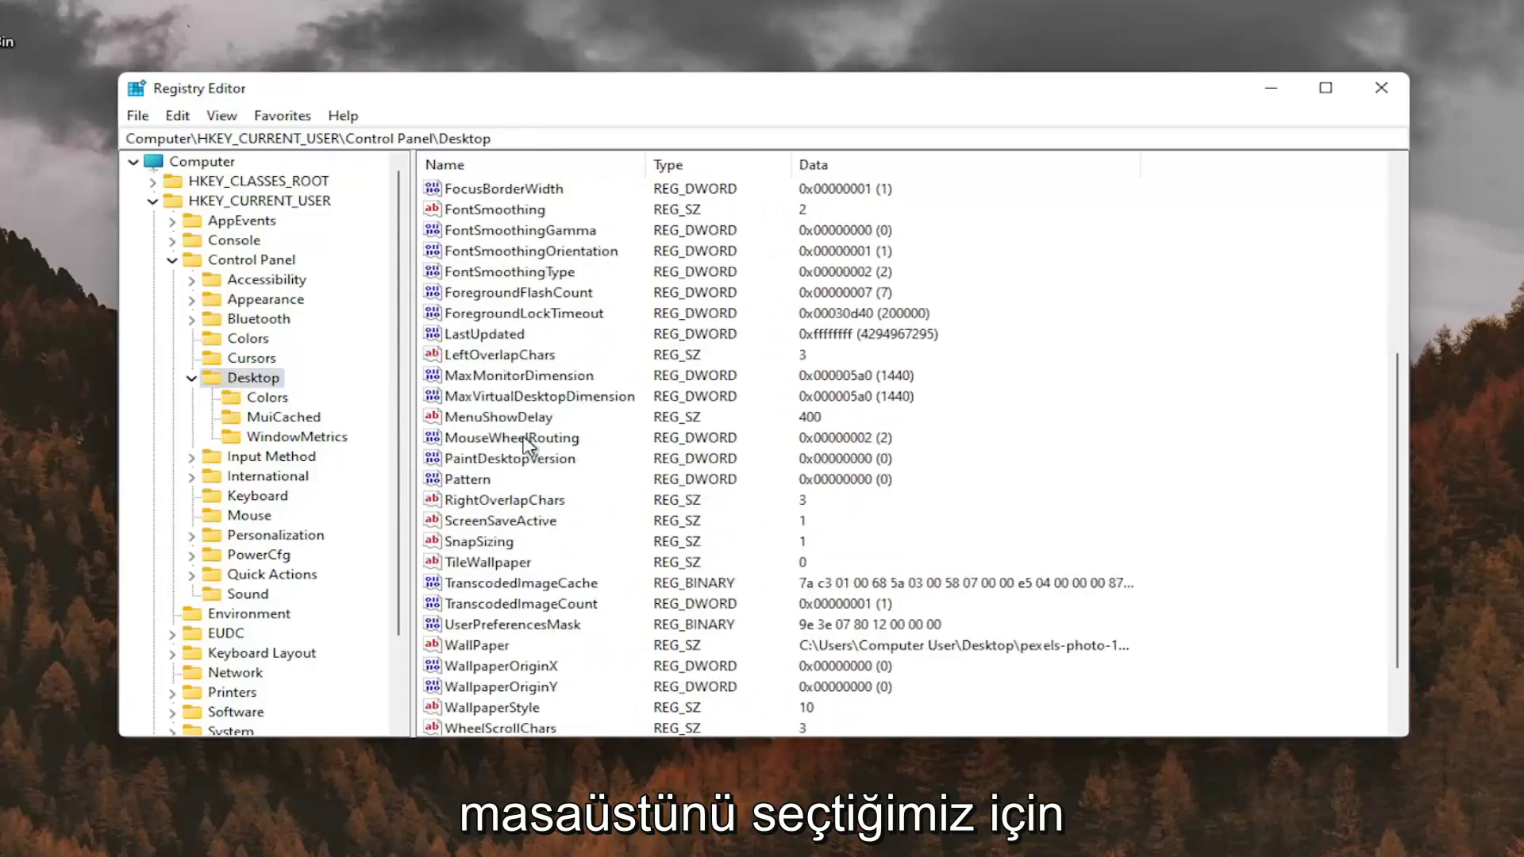
scroll(568, 442, down, 2)
click(499, 687)
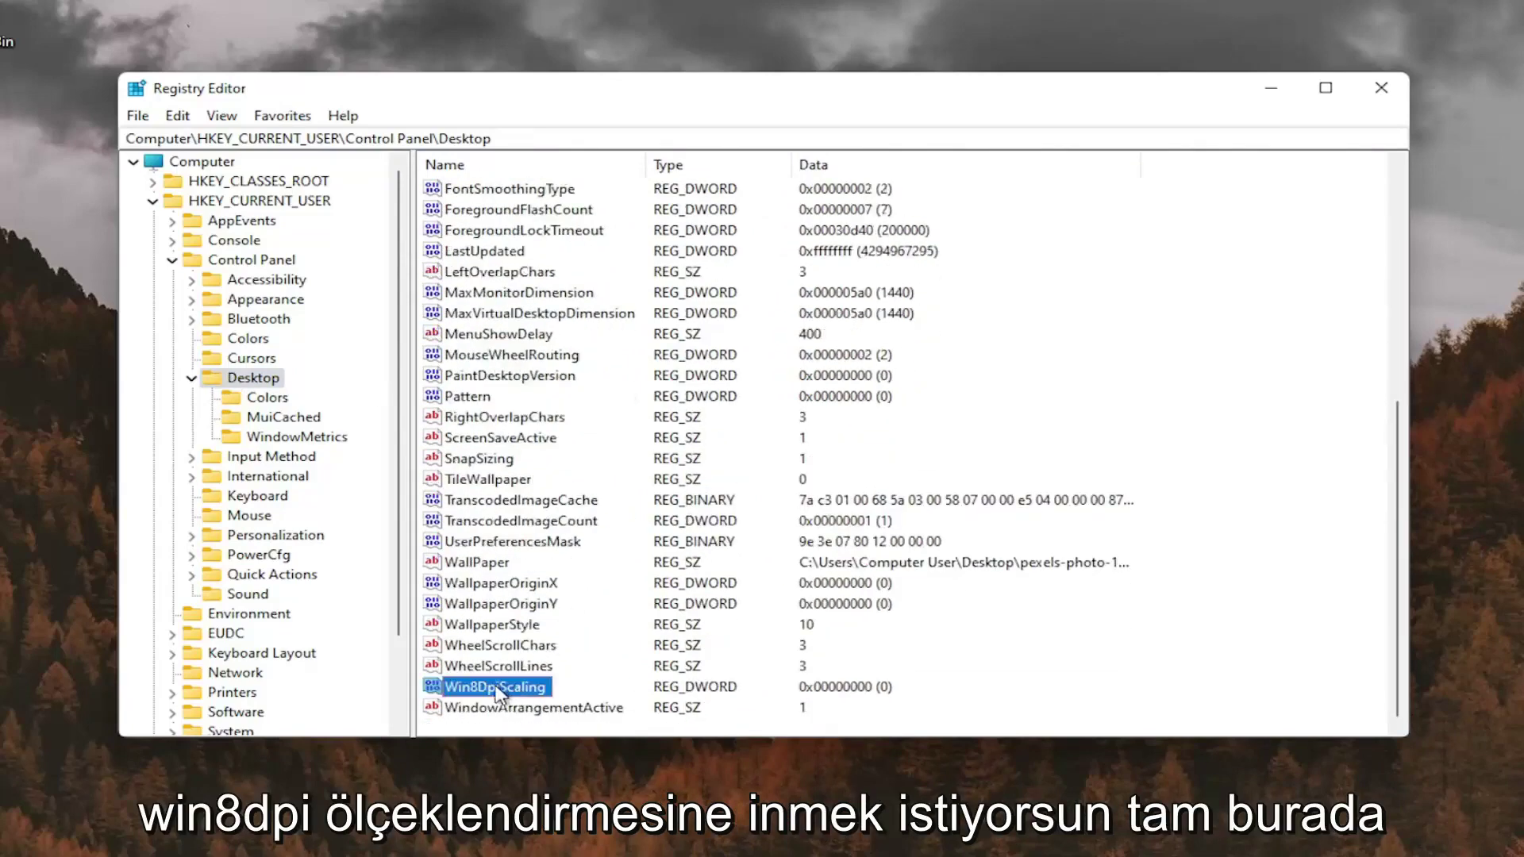
double_click(498, 687)
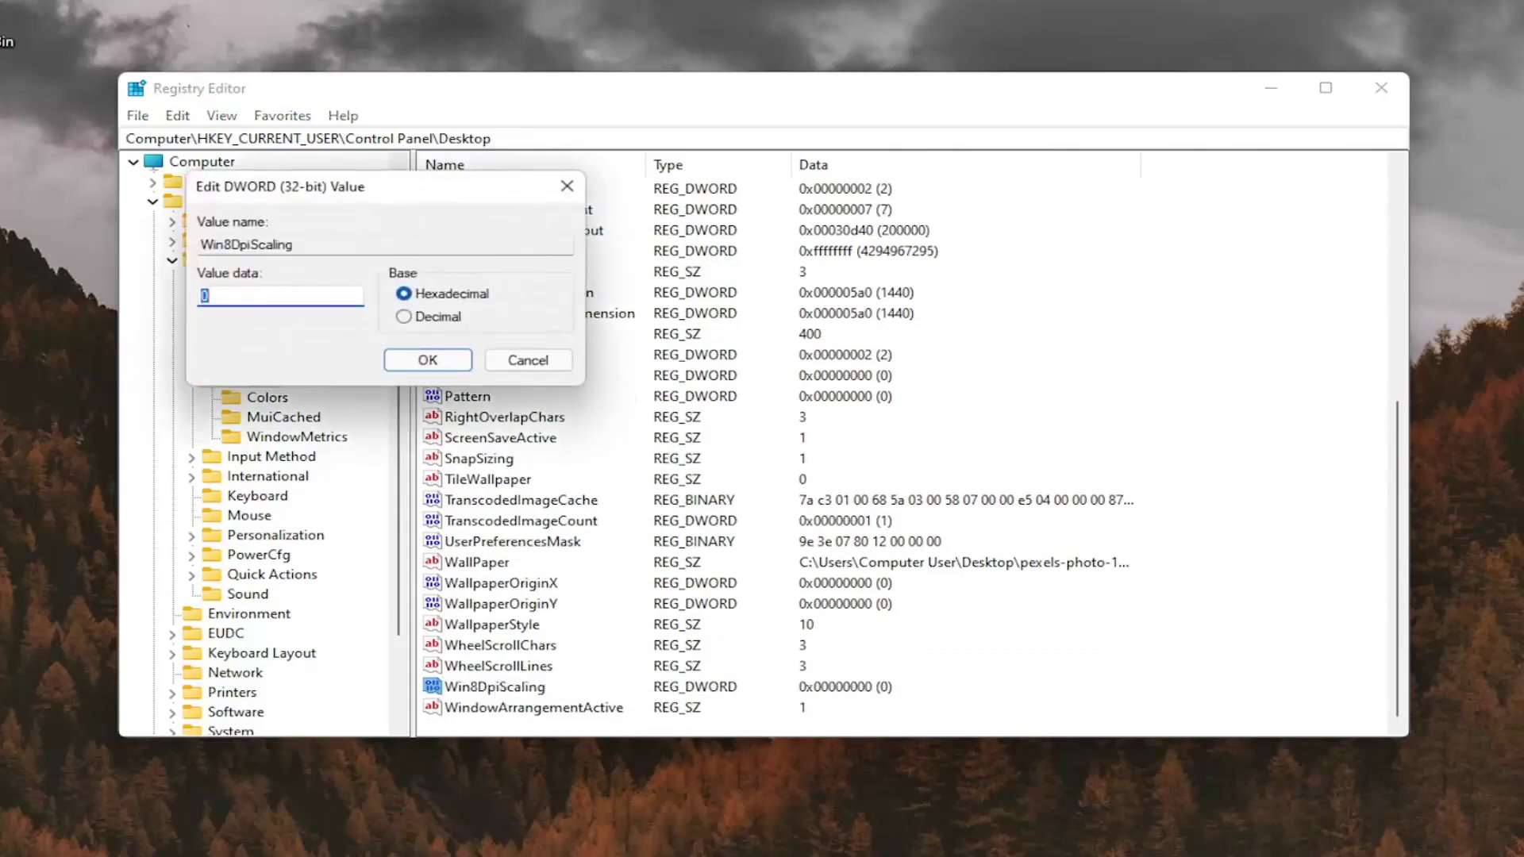
text(1)
click(426, 361)
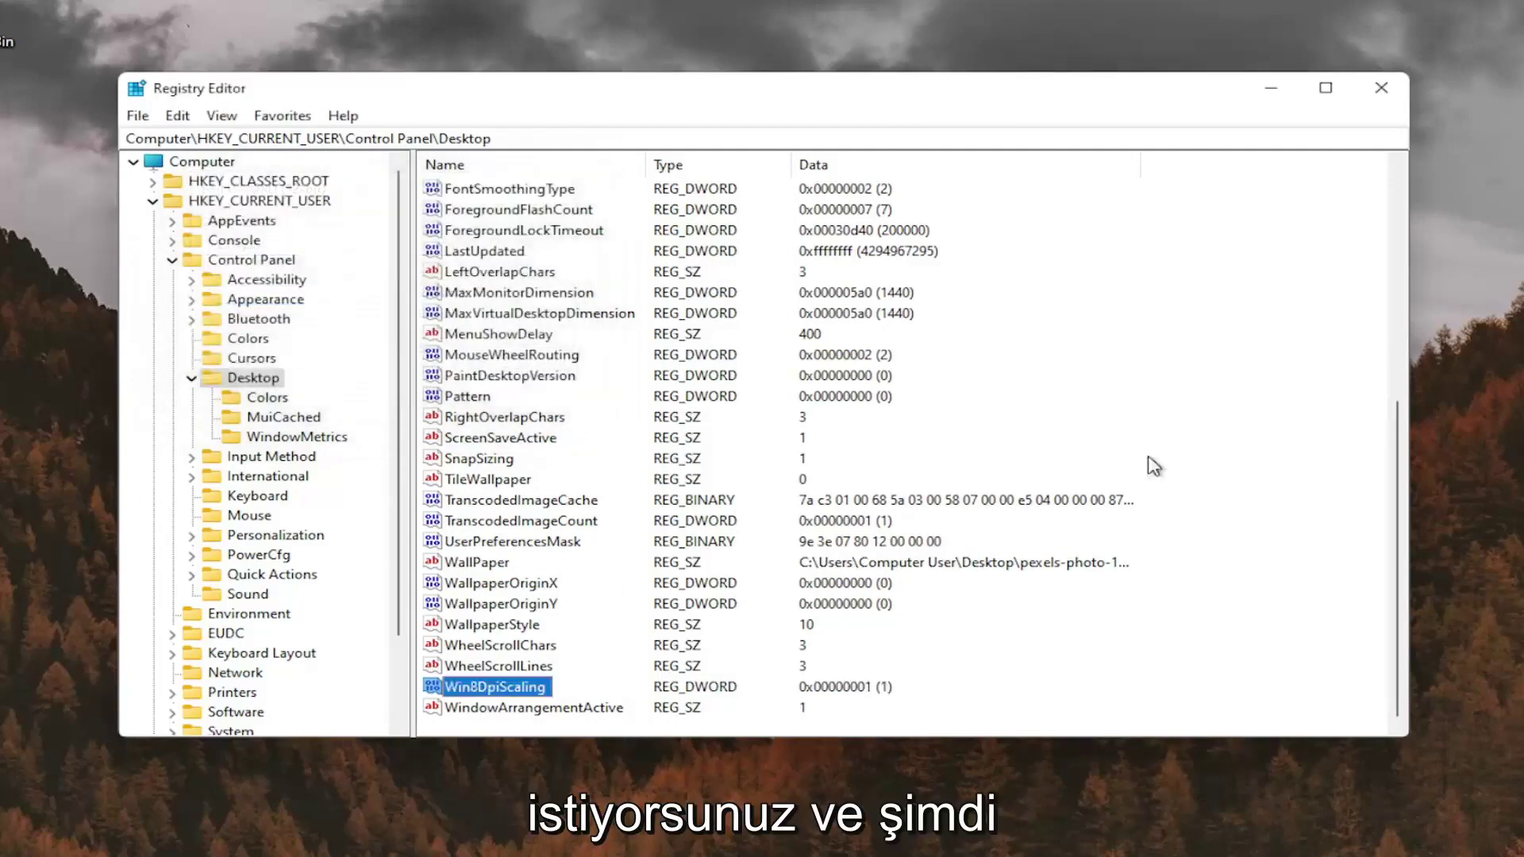
- Add a new DWORD (32-bit) value named LogPixels to the Desktop key
click(514, 339)
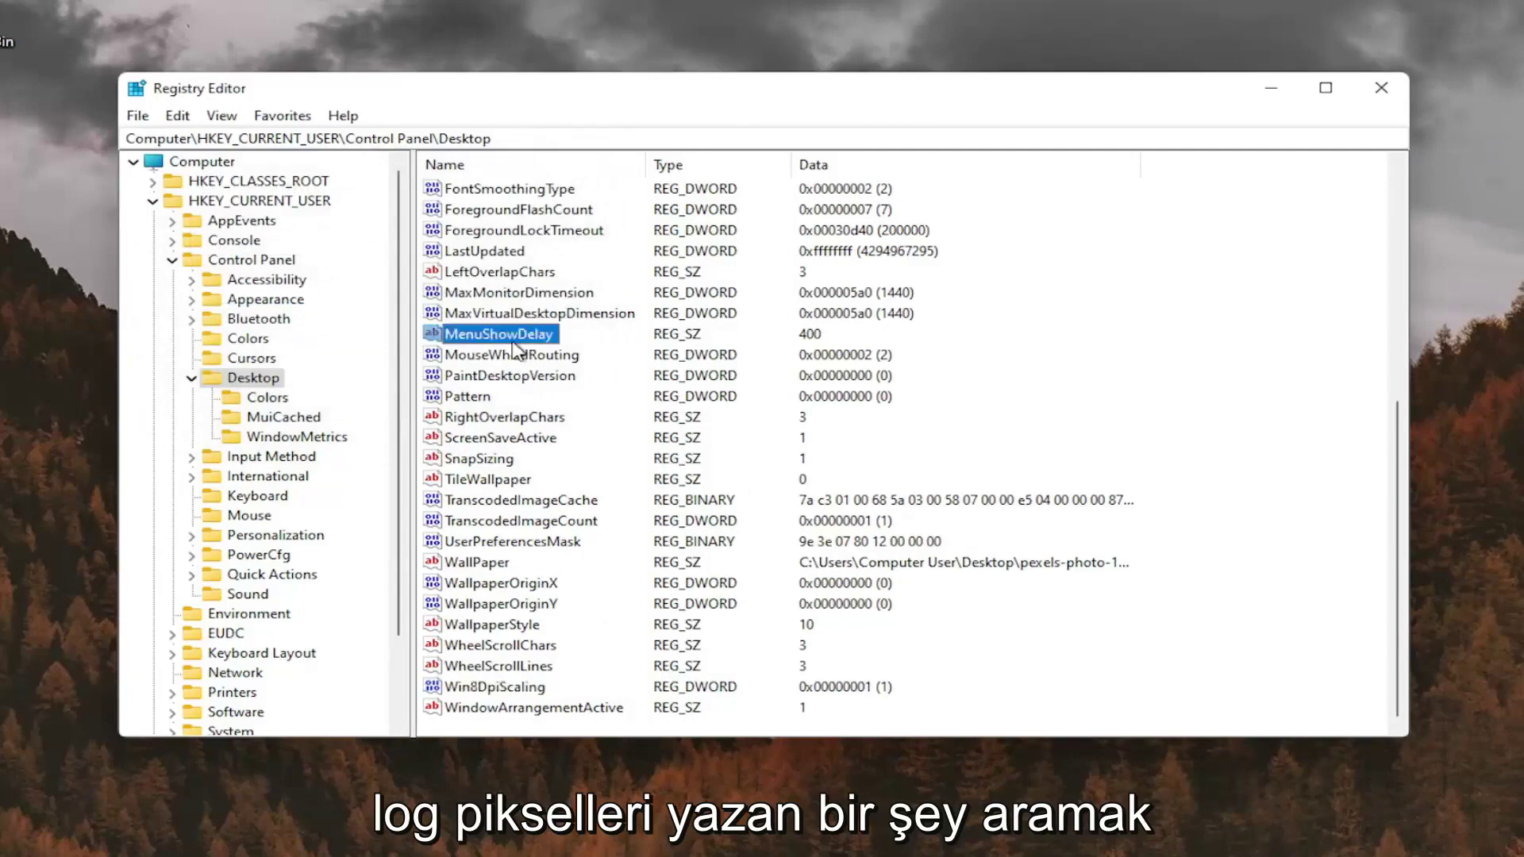
scroll(513, 345, up, 2)
scroll(513, 350, down, 2)
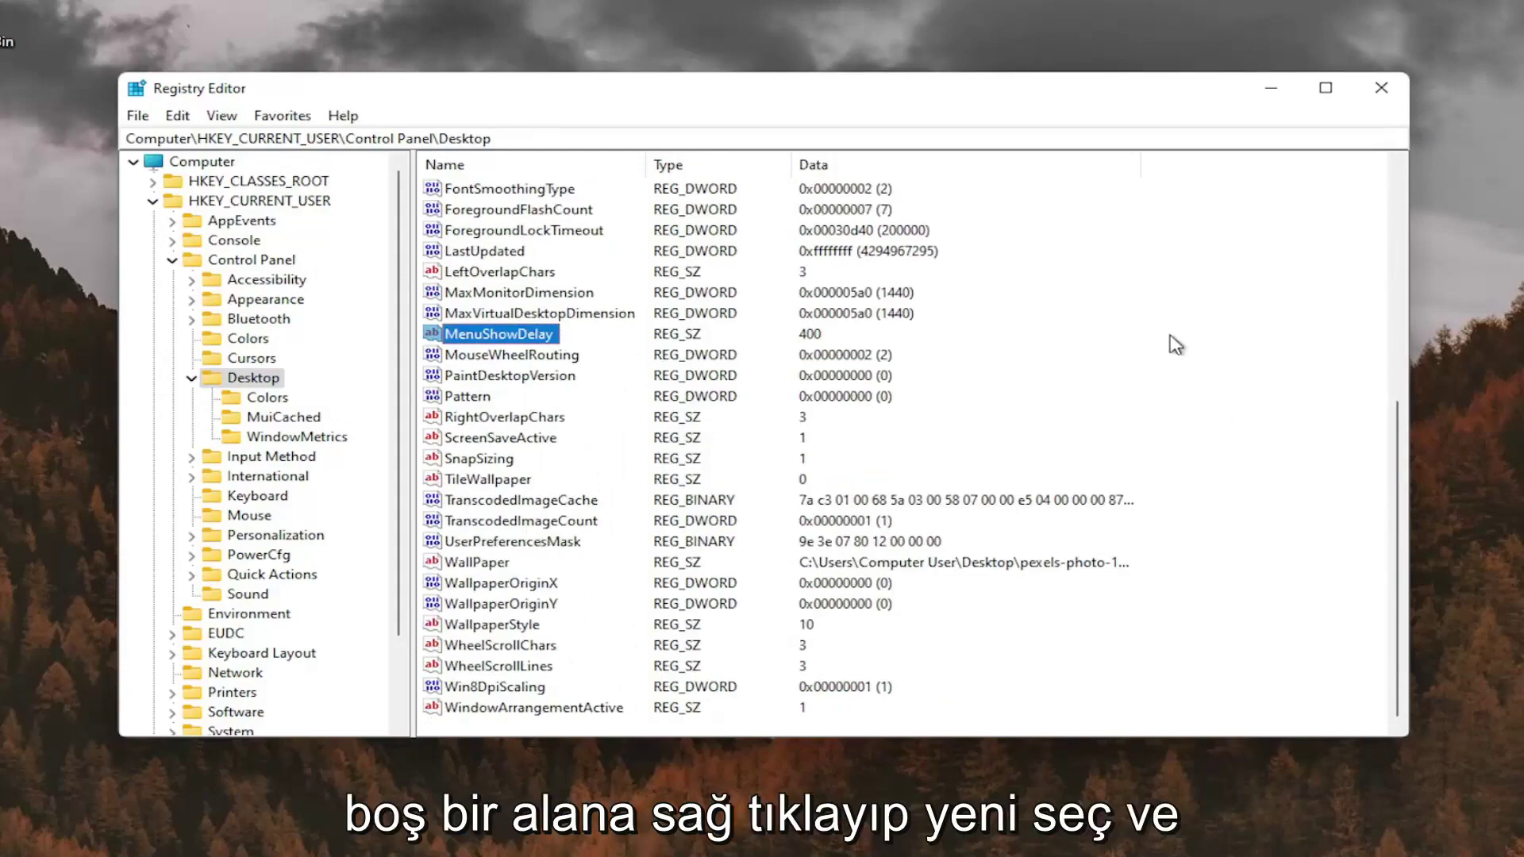
right_click(1126, 278)
mouse_move(1193, 300)
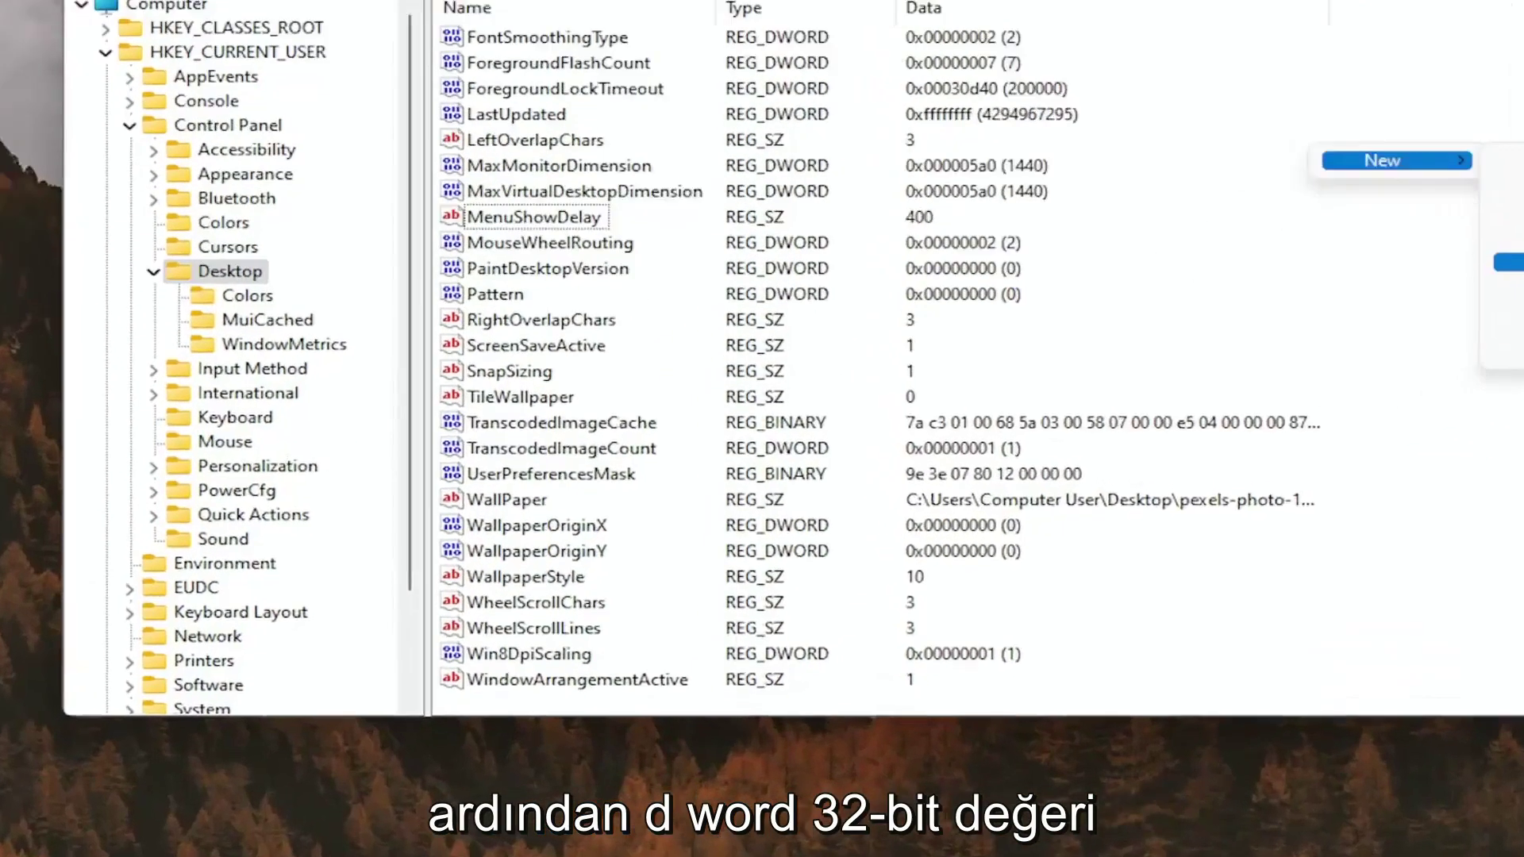
click(1378, 370)
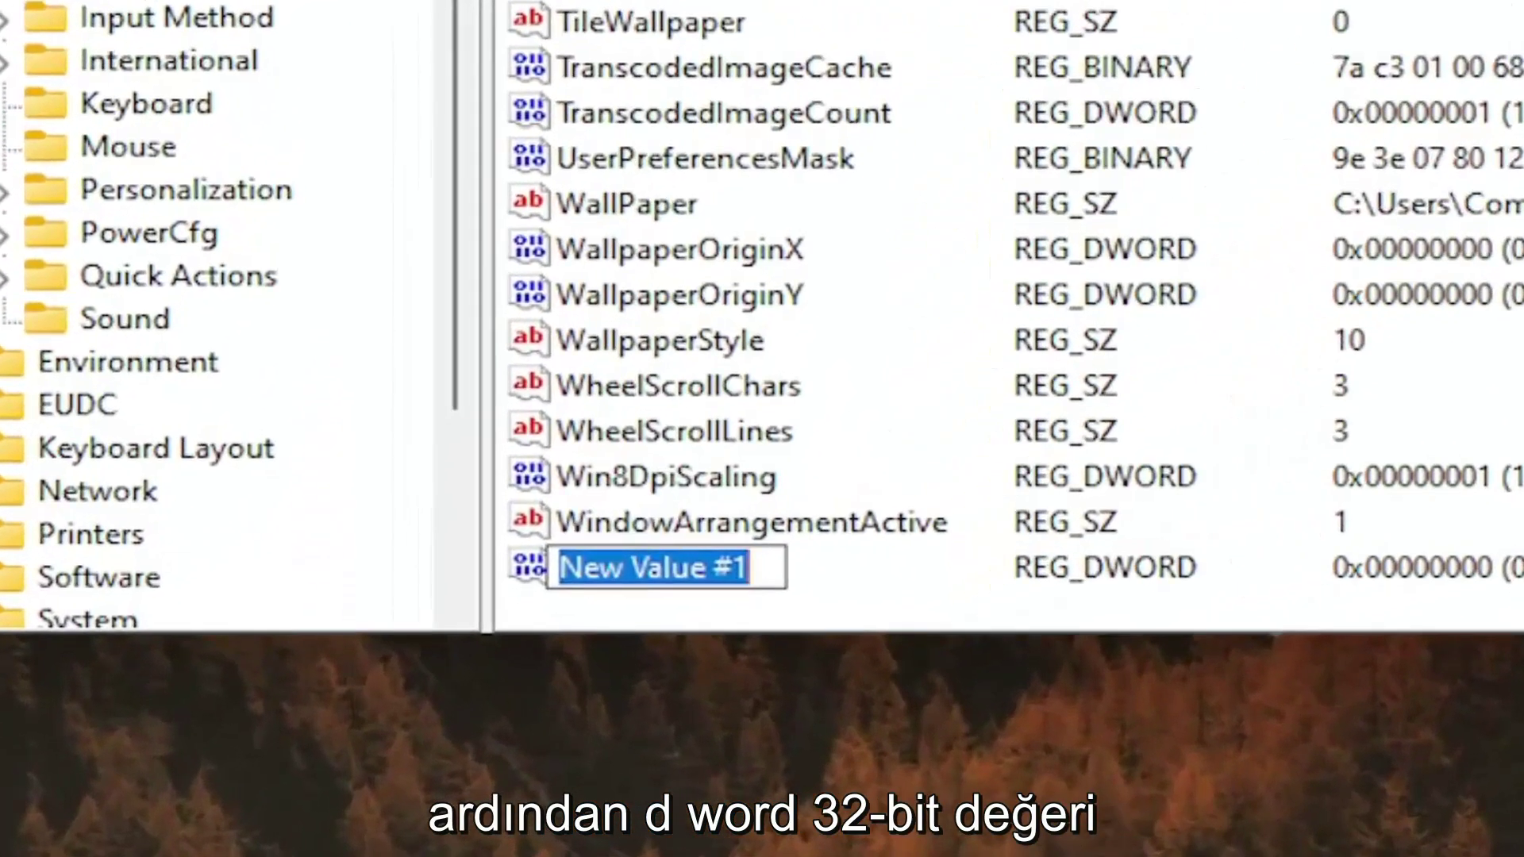
text(Log)
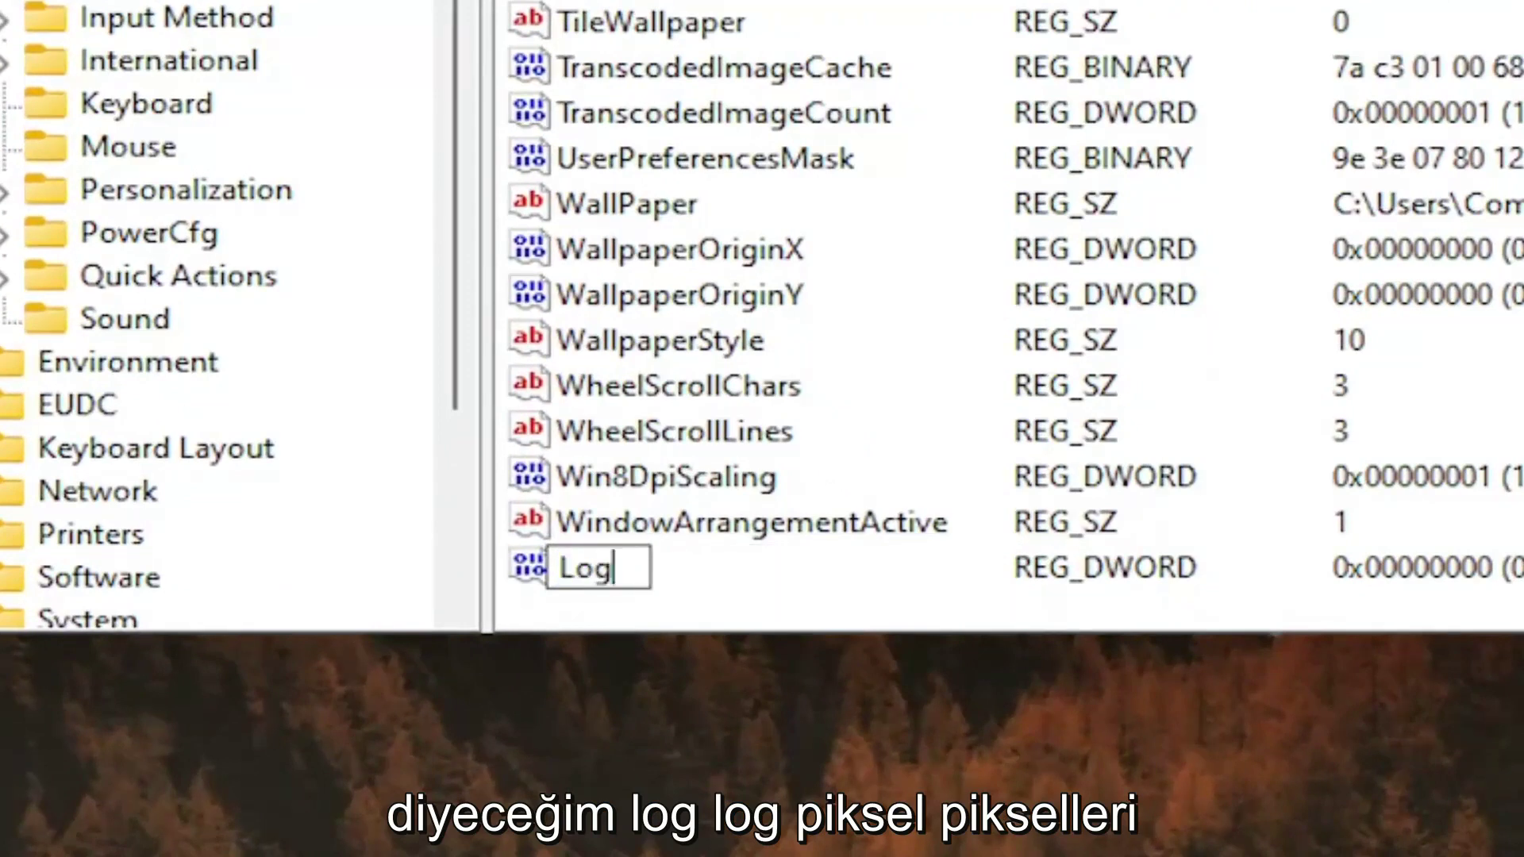
text(Pixels)
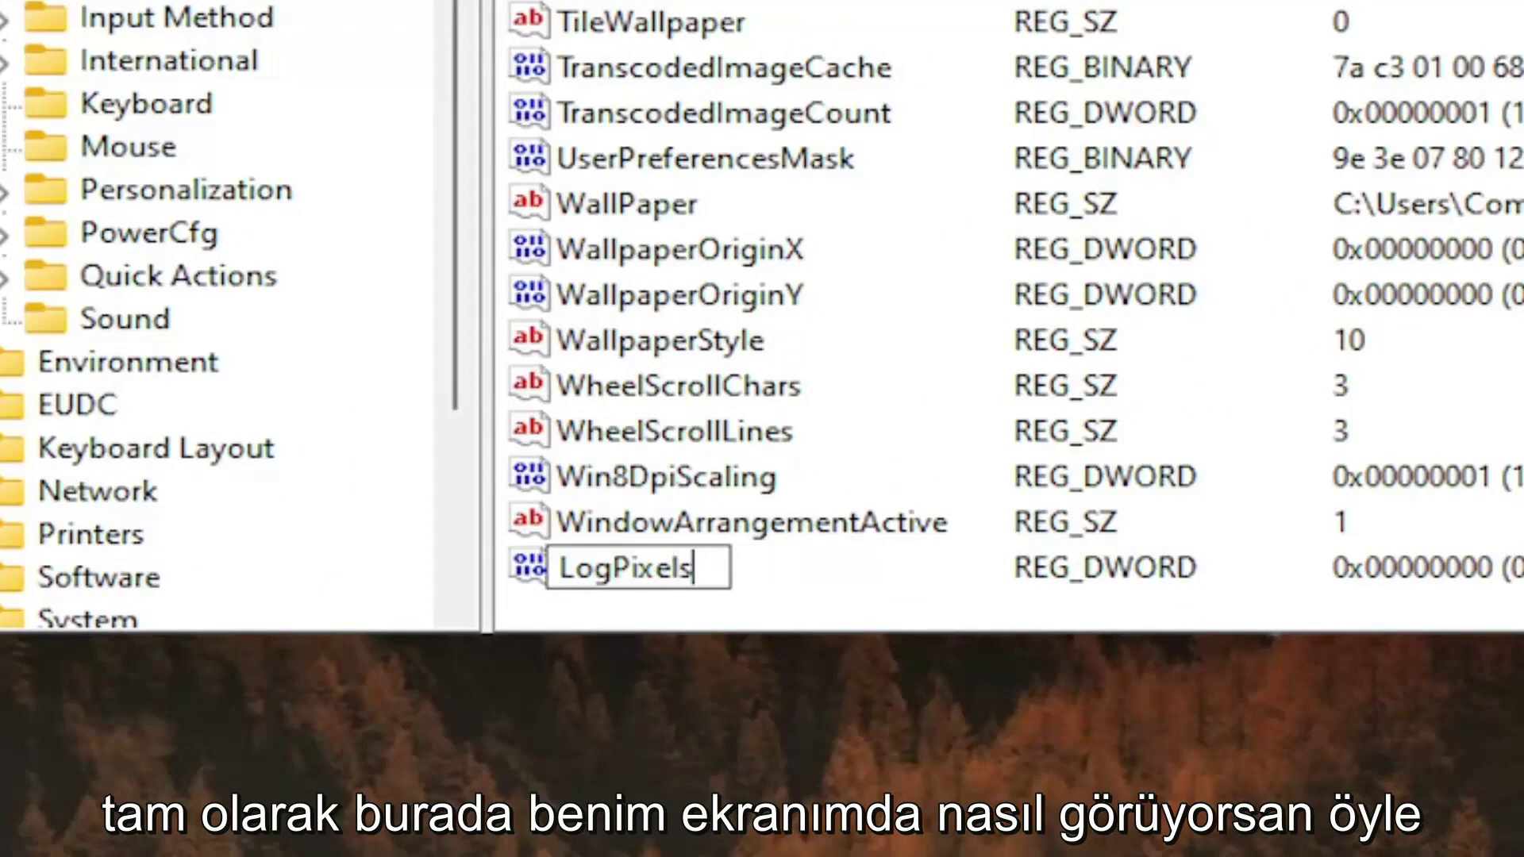
key(Return)
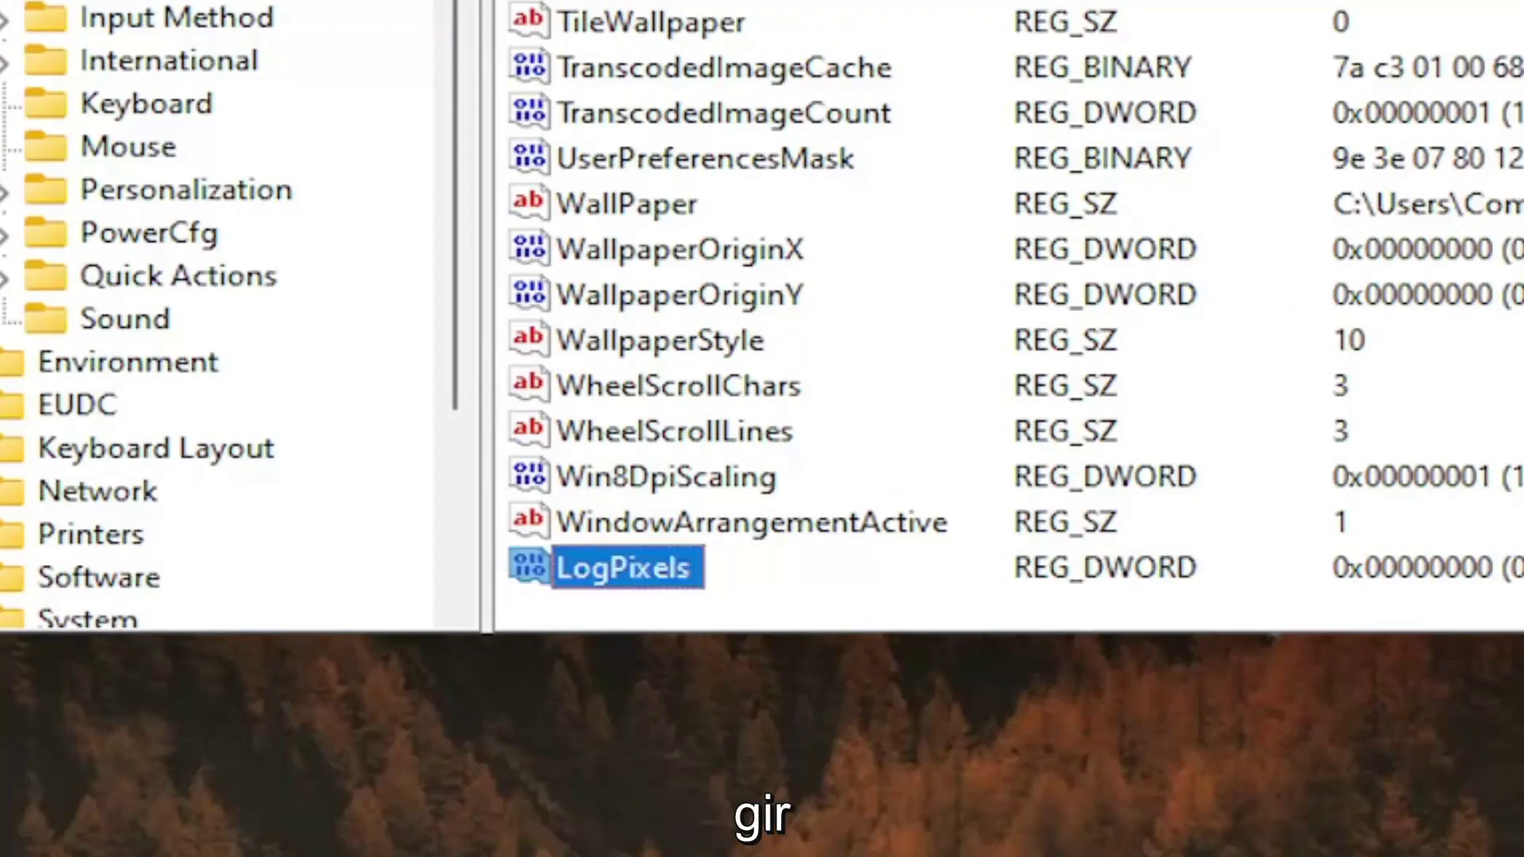
- Set LogPixels' data to hexadecimal 78
double_click(670, 585)
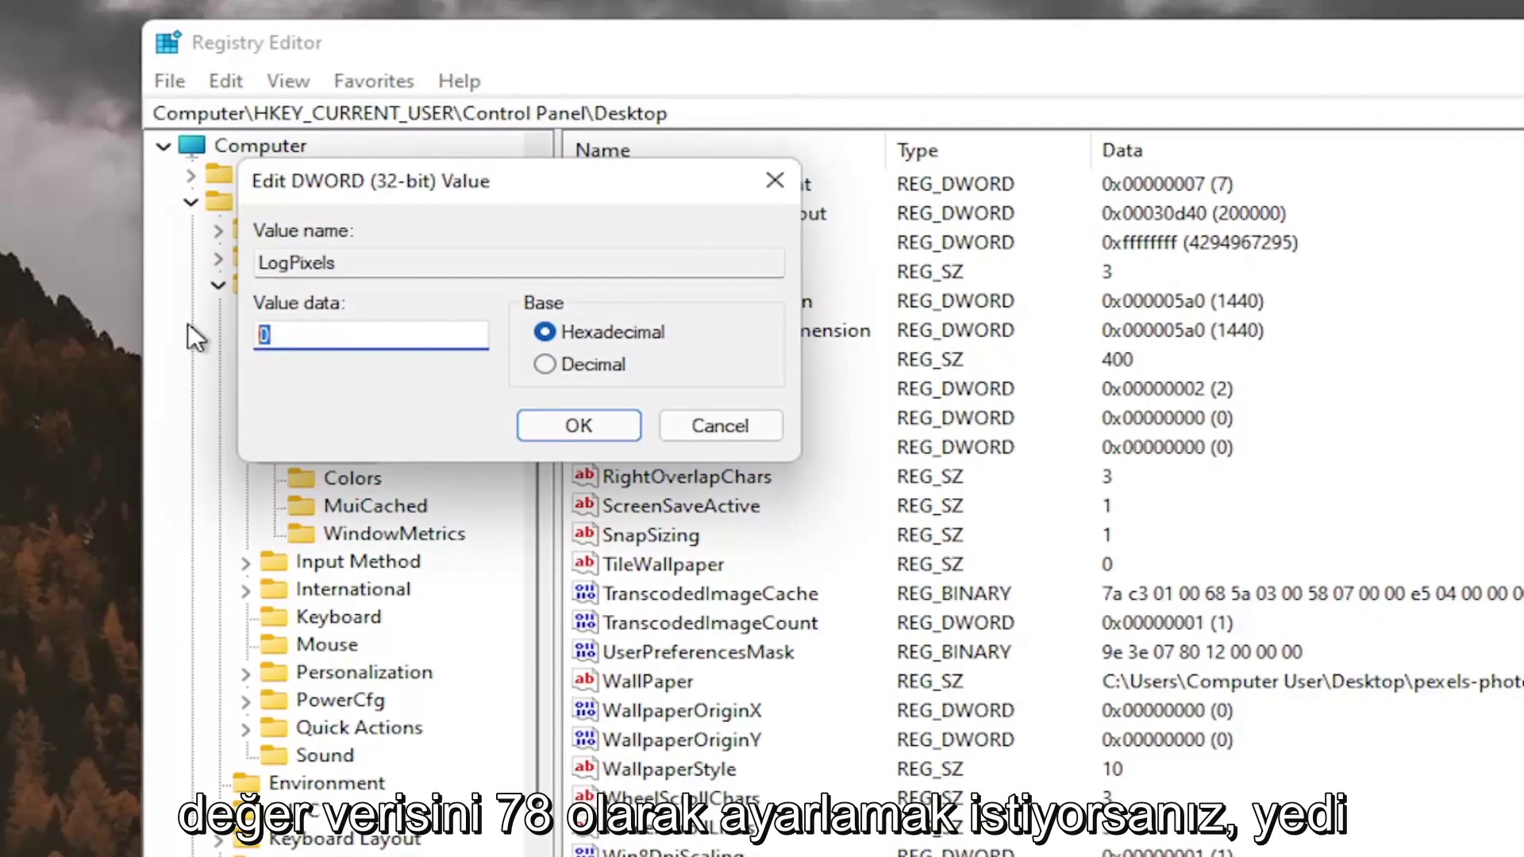
text(78)
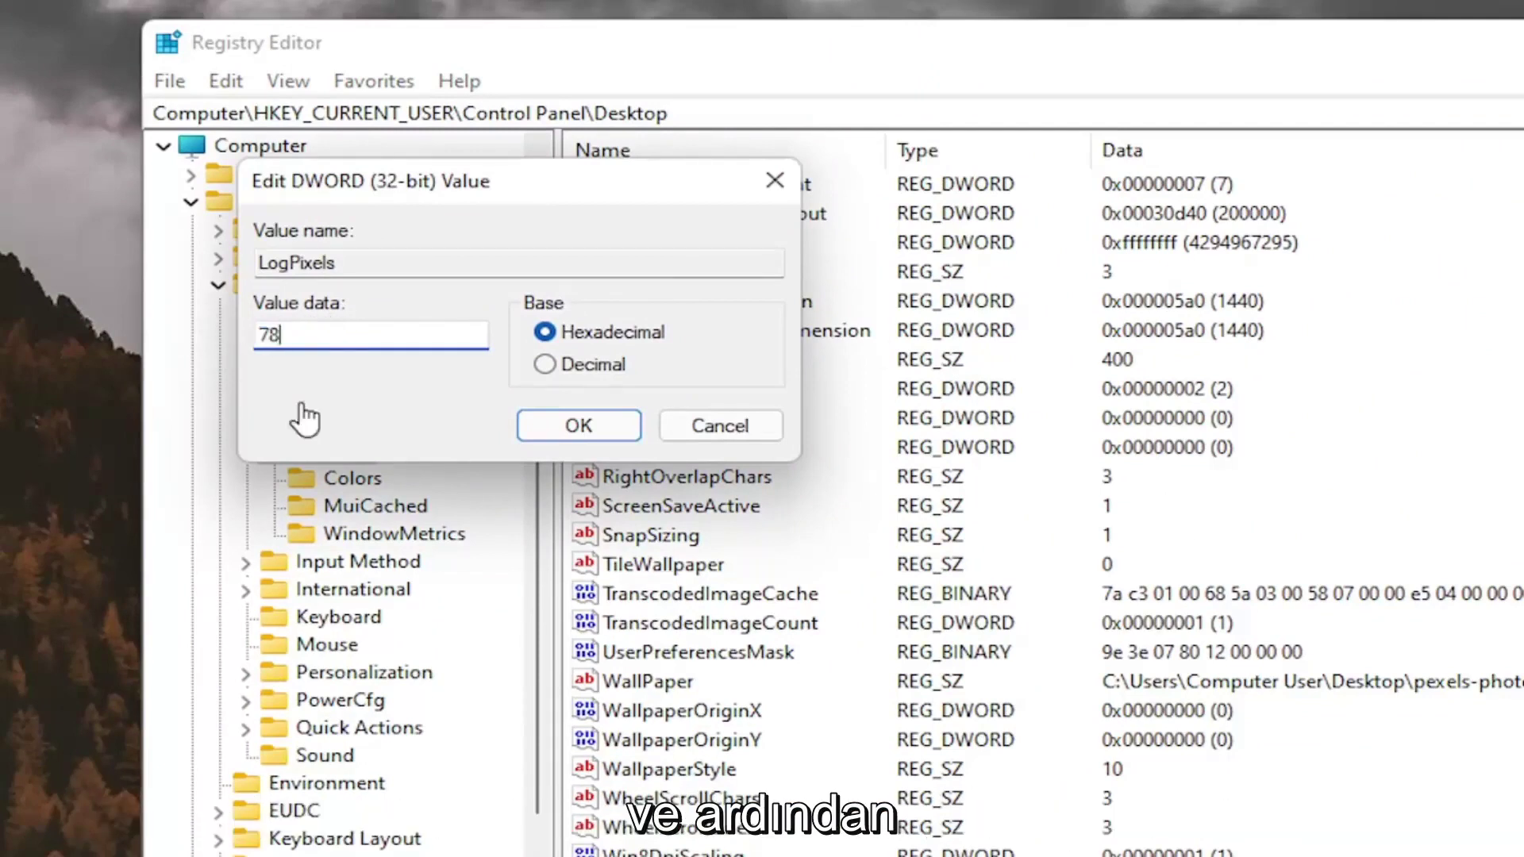
click(541, 420)
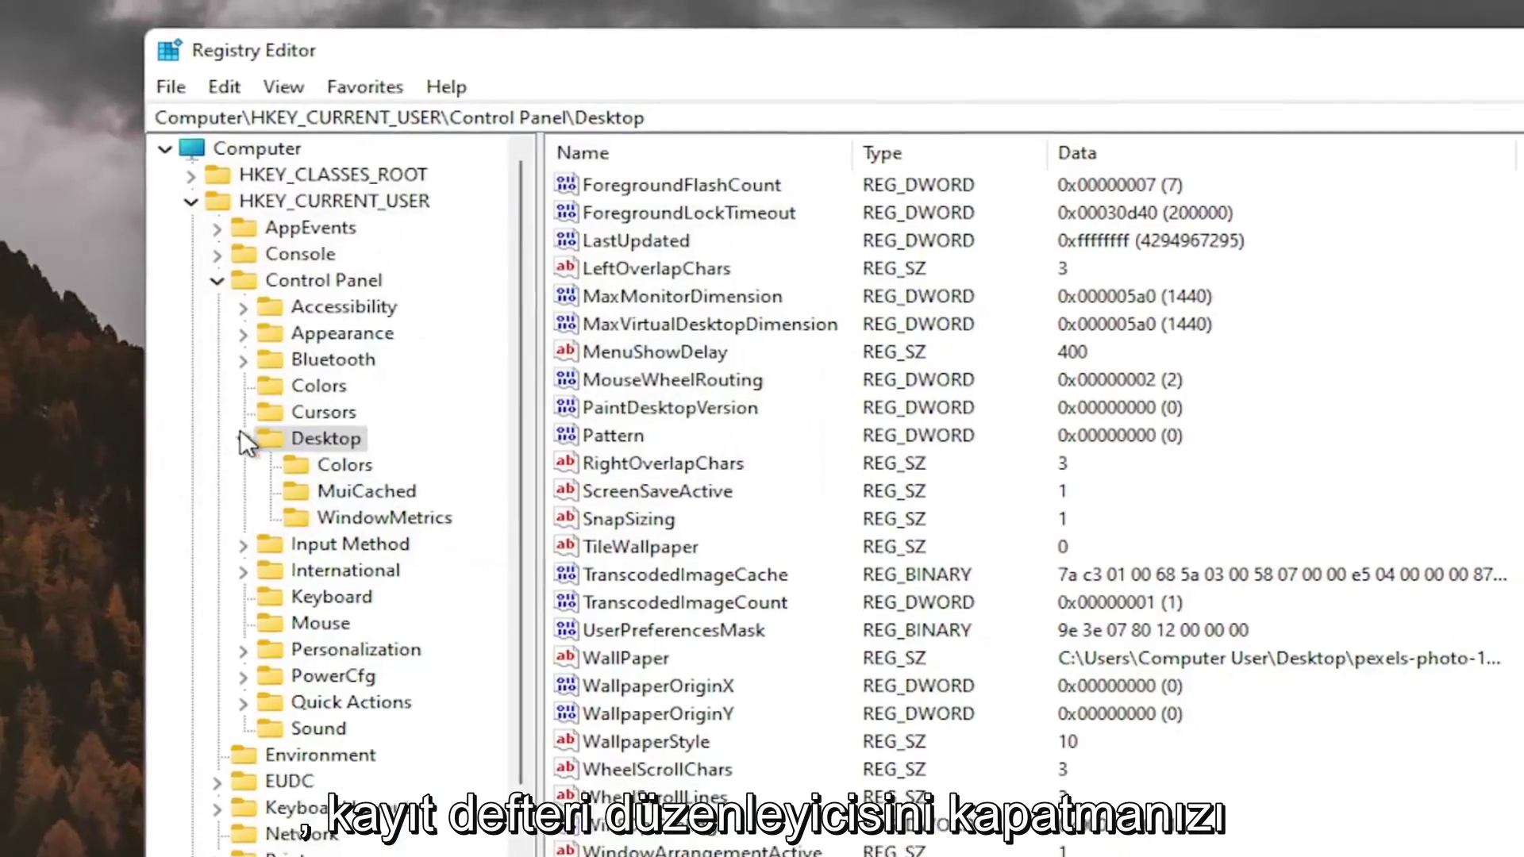
- Collapse the registry tree back to Computer and close Registry Editor
click(245, 450)
click(213, 273)
click(192, 201)
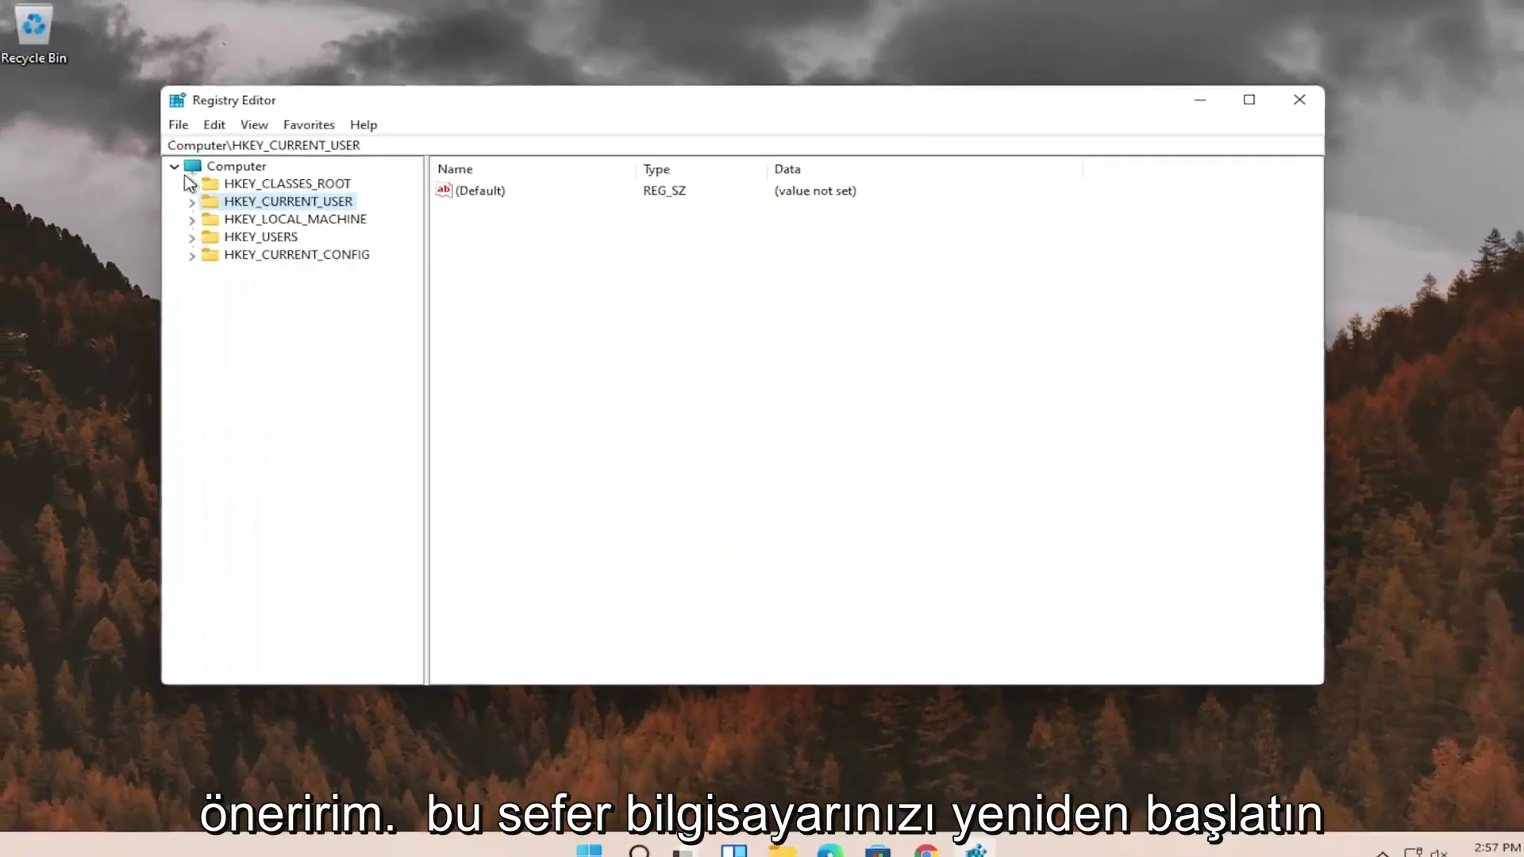
click(250, 154)
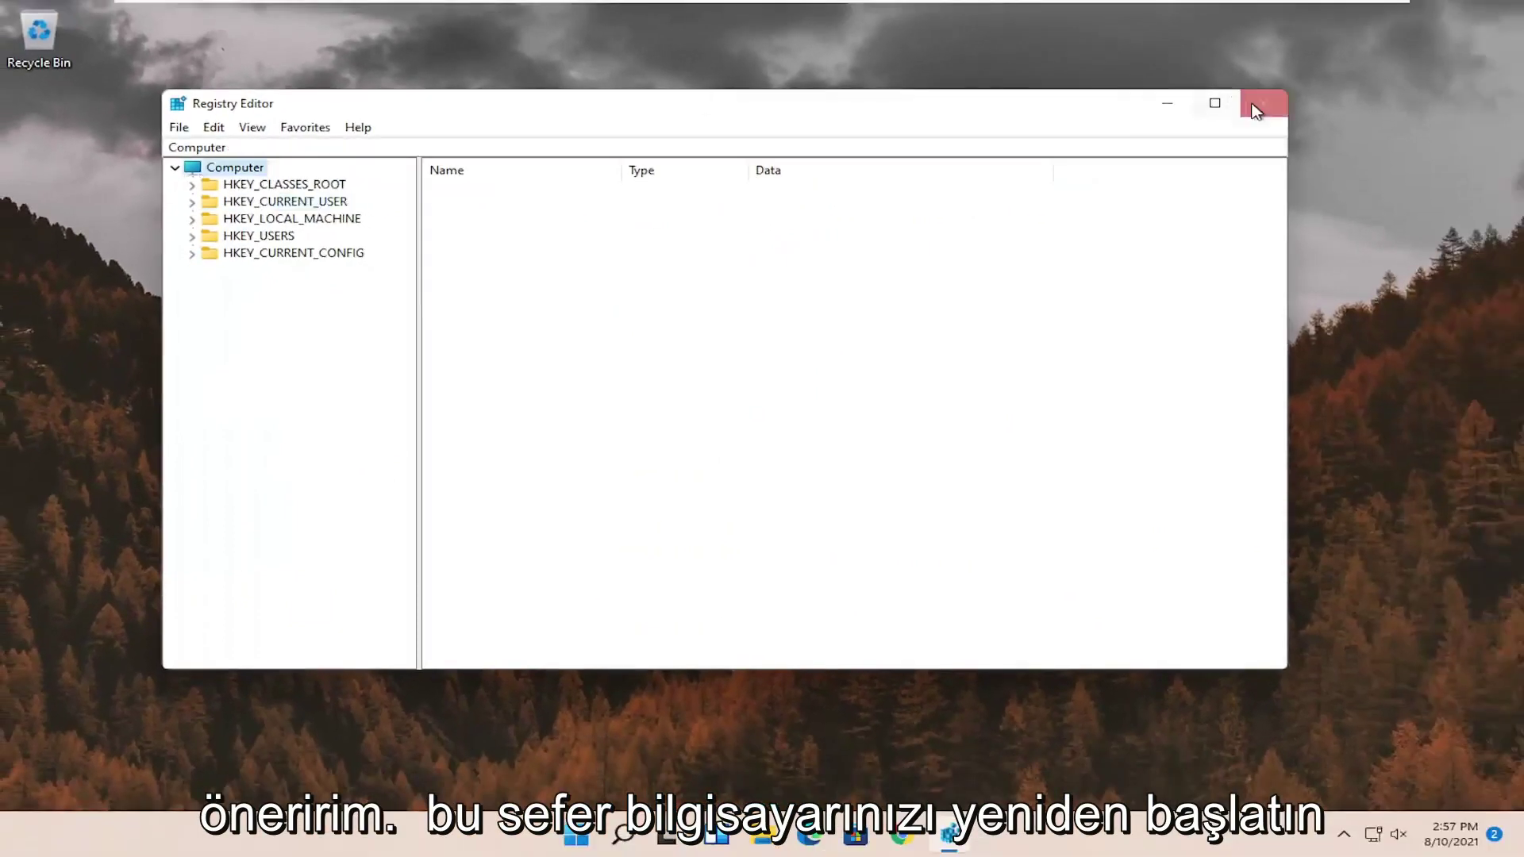
click(1255, 111)
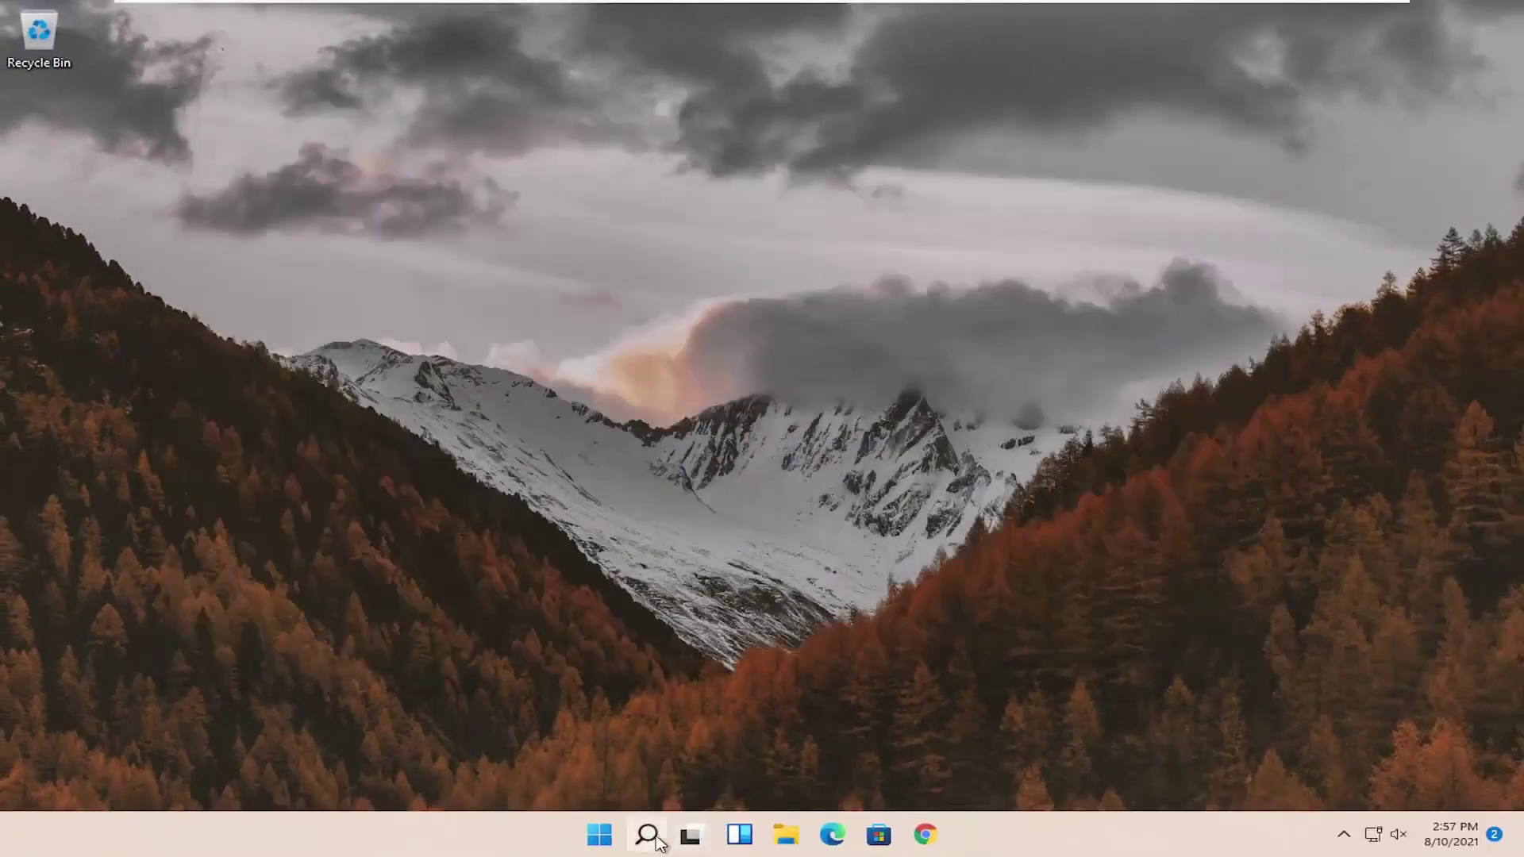
- Restart the computer from the Start button's Shut down or sign out menu
right_click(595, 833)
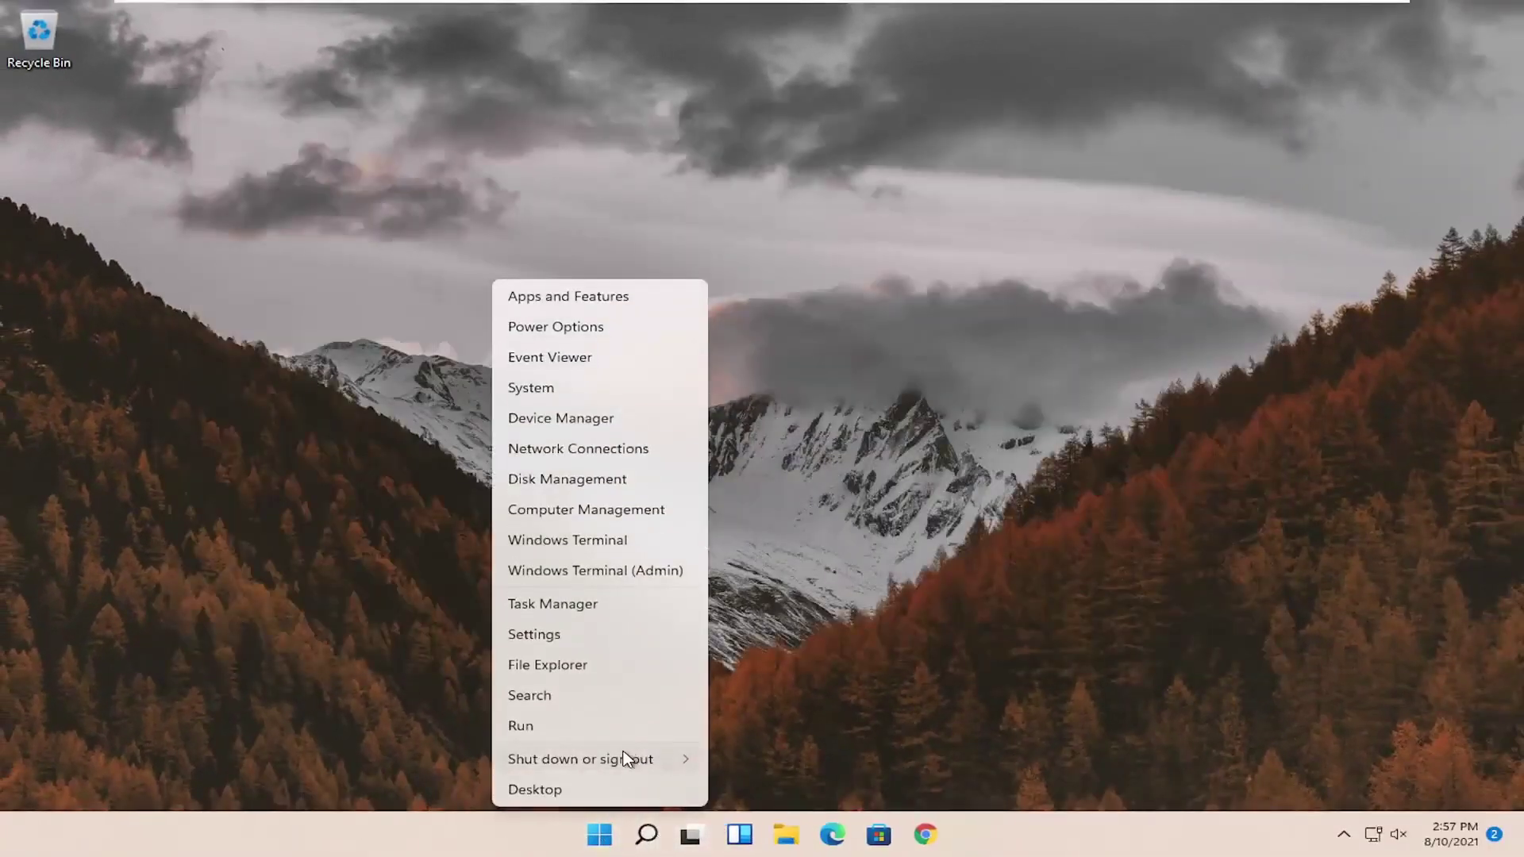
mouse_move(623, 755)
click(744, 793)
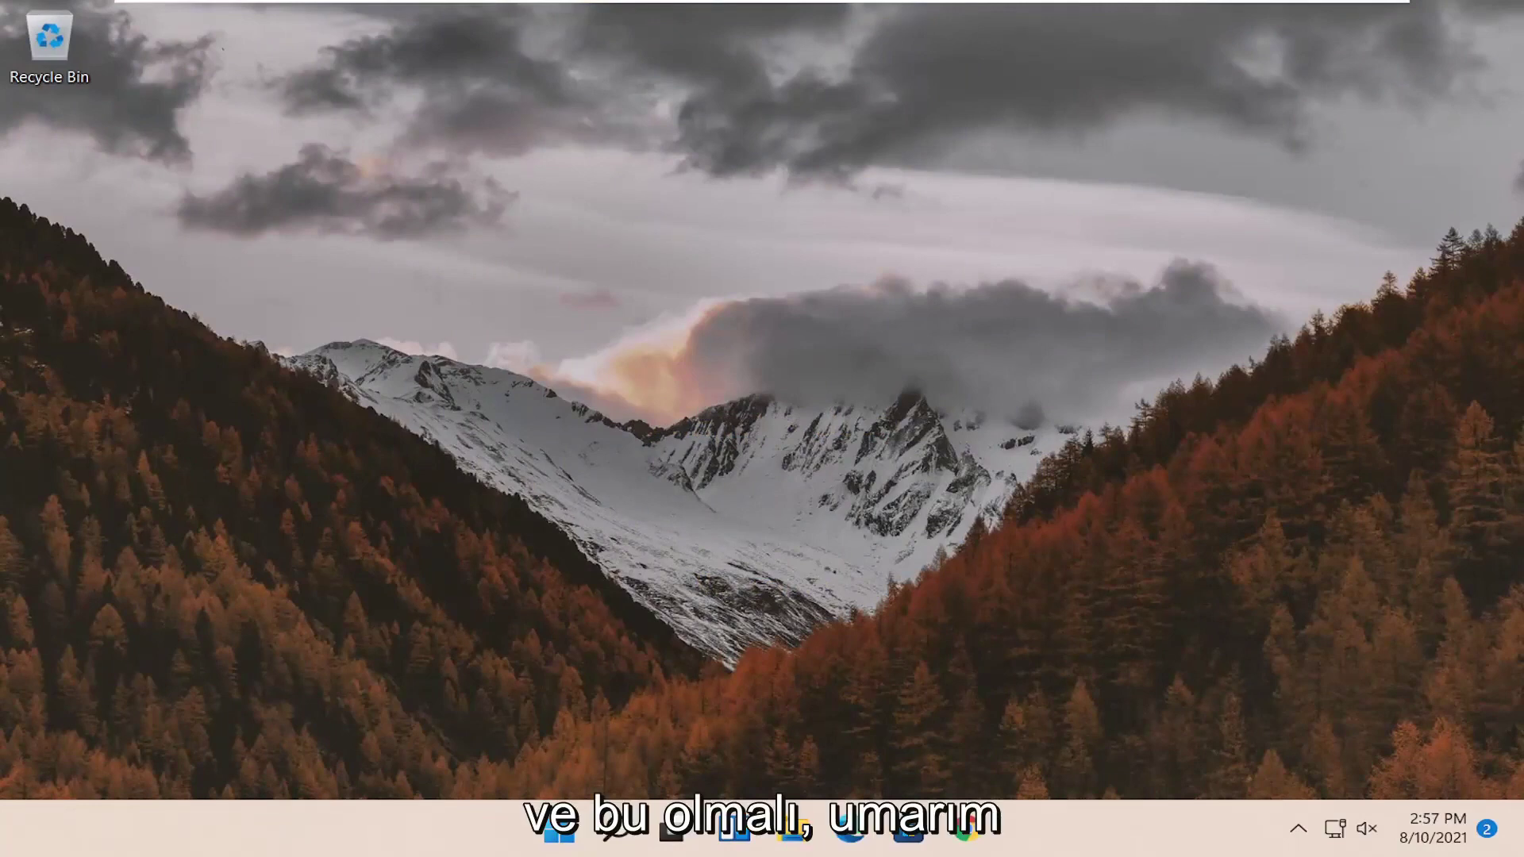
drag(945, 670, 662, 750)
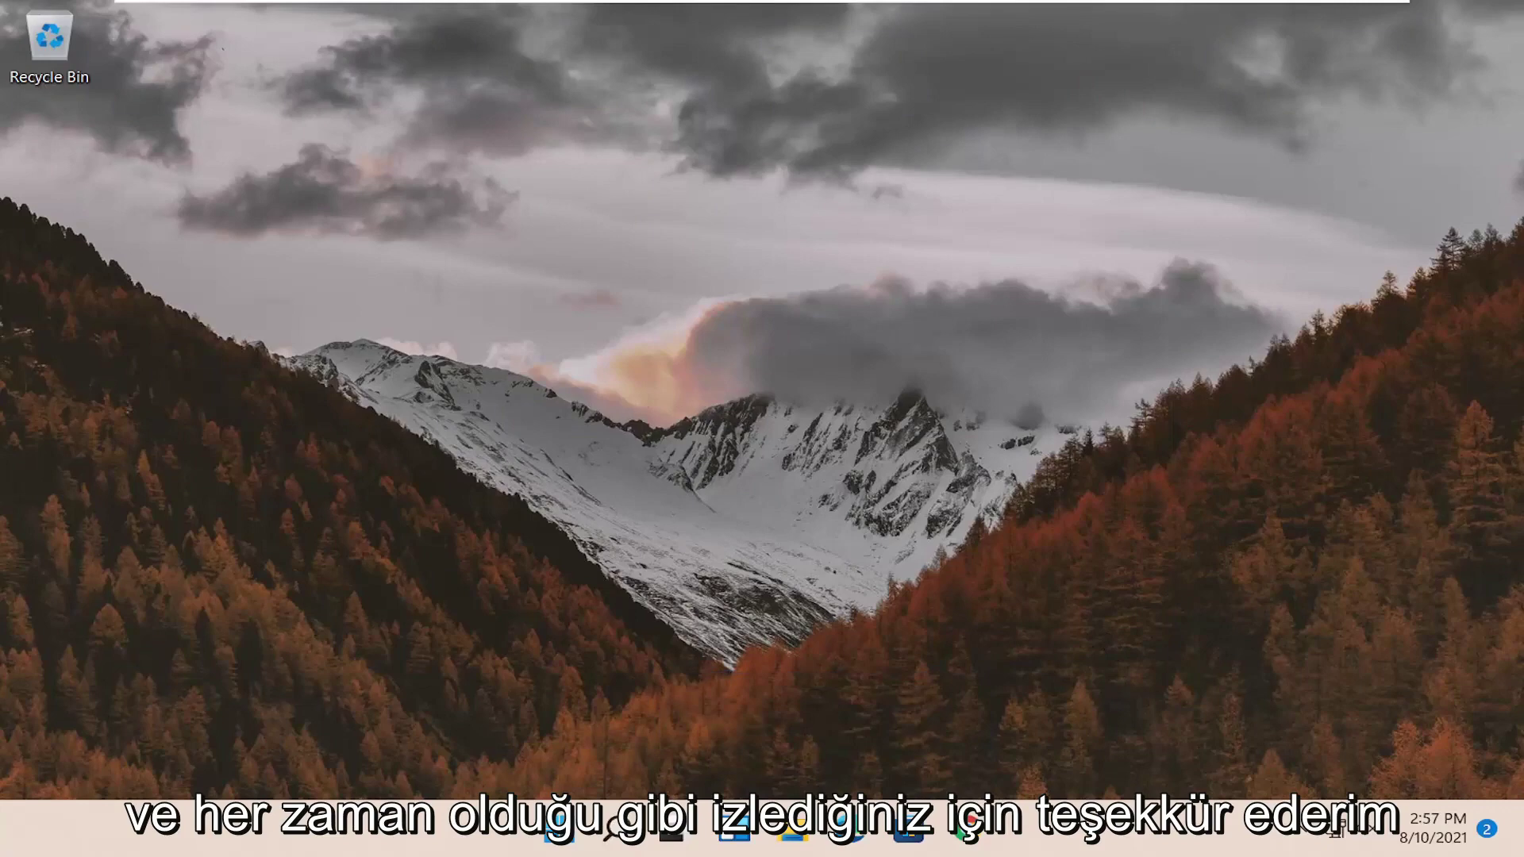